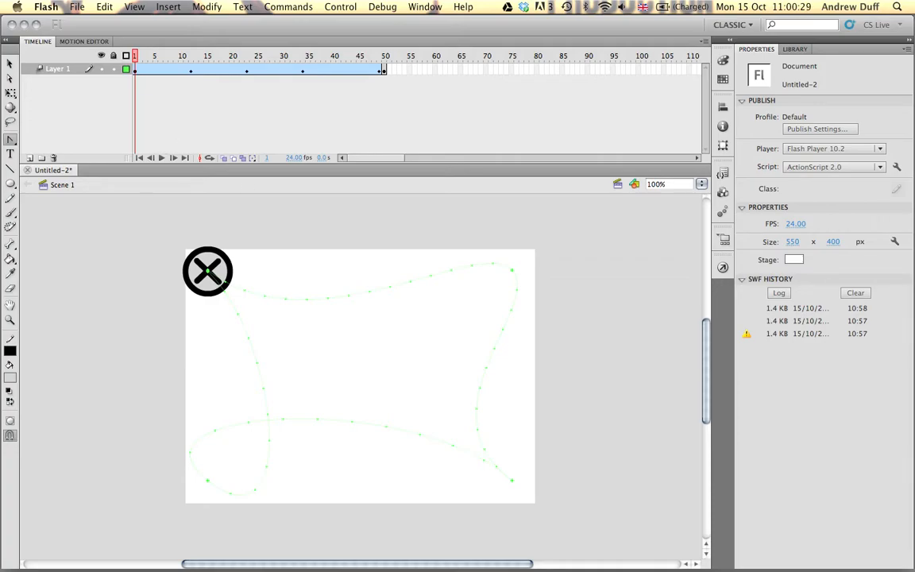
Save the document as interaction.fla in the Flash folder.
{"action": "left_click", "coordinate": [77, 7]}
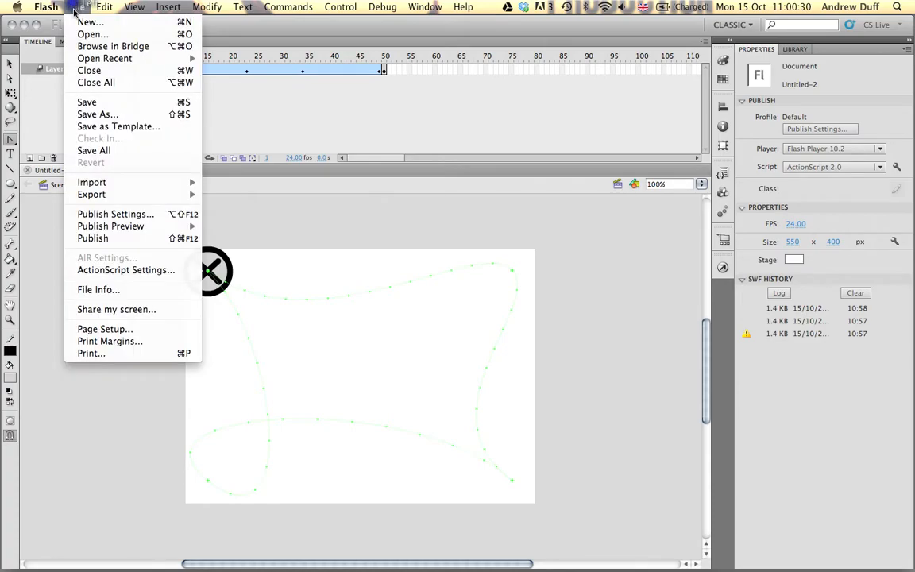
{"action": "left_click", "coordinate": [101, 113]}
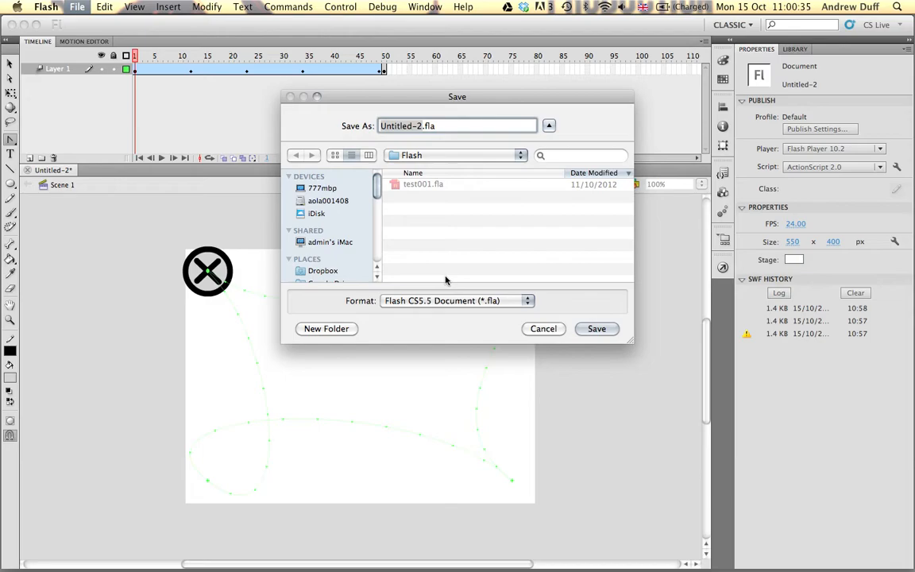
{"action": "type", "text": "interaction"}
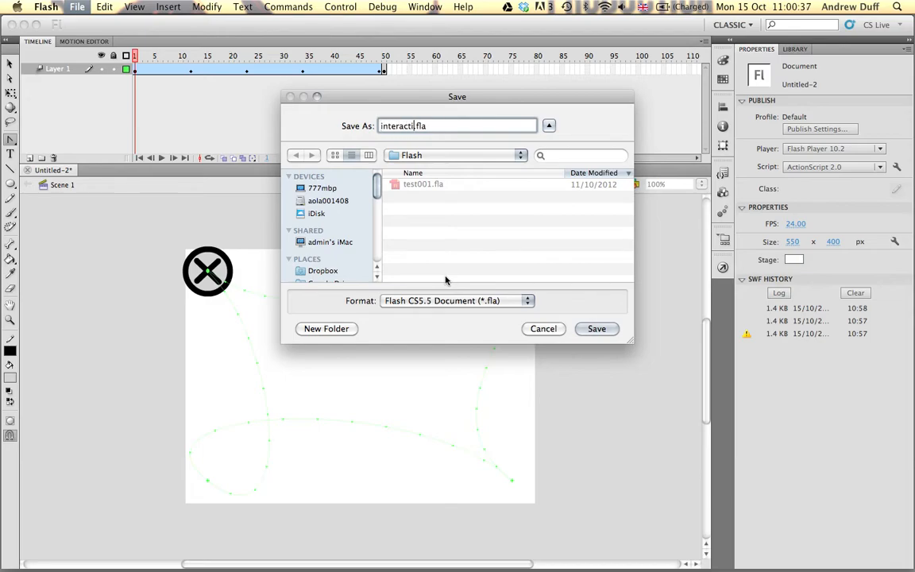
{"action": "key", "text": "Return"}
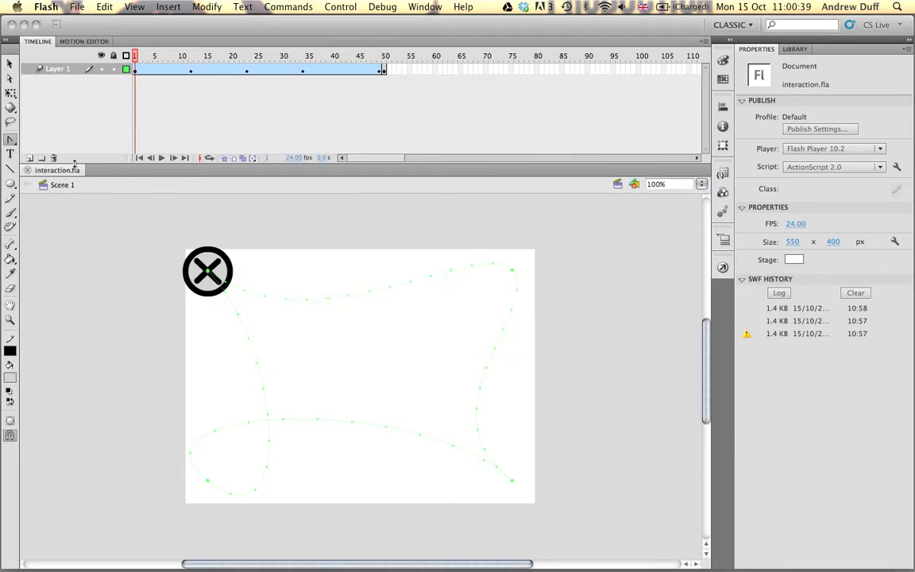
Rename the existing animation layer, Layer 1, as "tween".
{"action": "double_click", "coordinate": [55, 70]}
{"action": "type", "text": "i"}
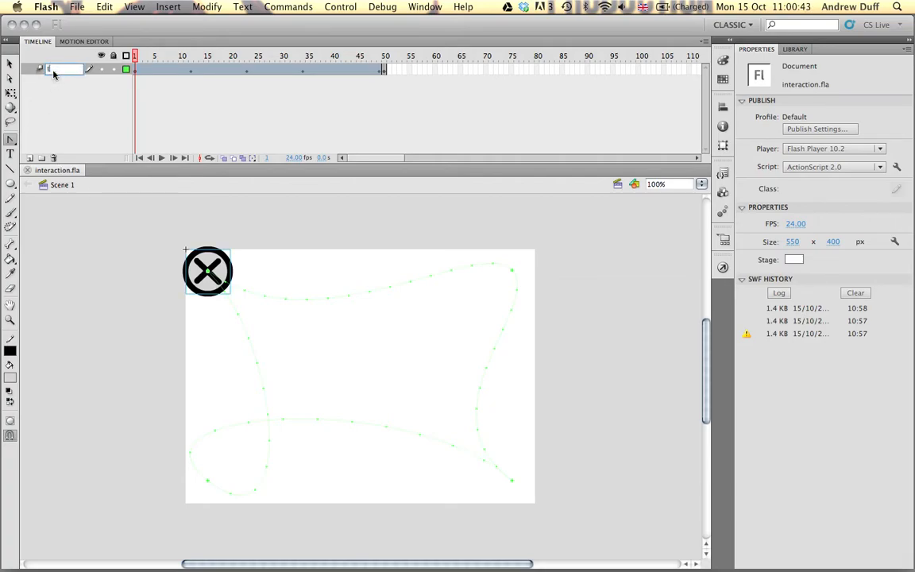
{"action": "type", "text": "ween"}
{"action": "key", "text": "Return"}
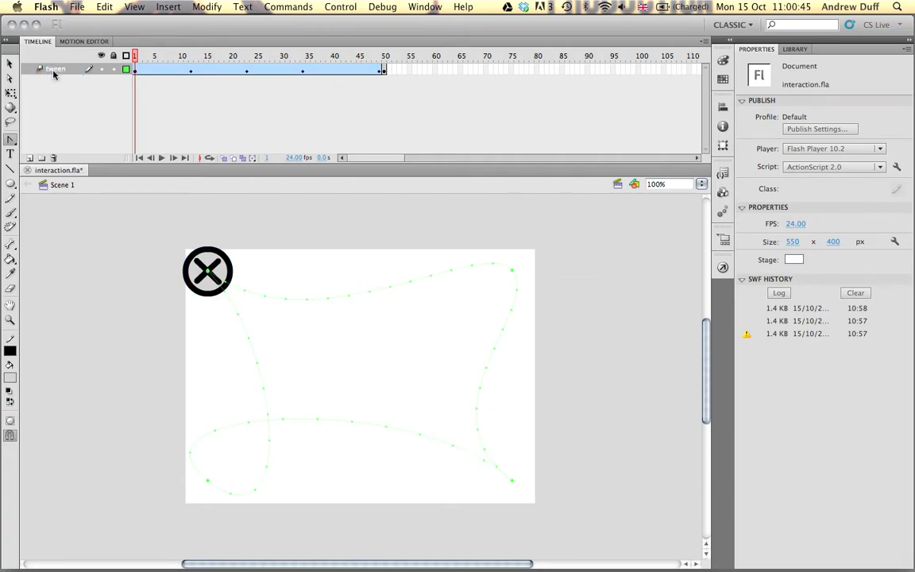
Add a new layer above the tween layer and name it "AS".
{"action": "left_click", "coordinate": [30, 160]}
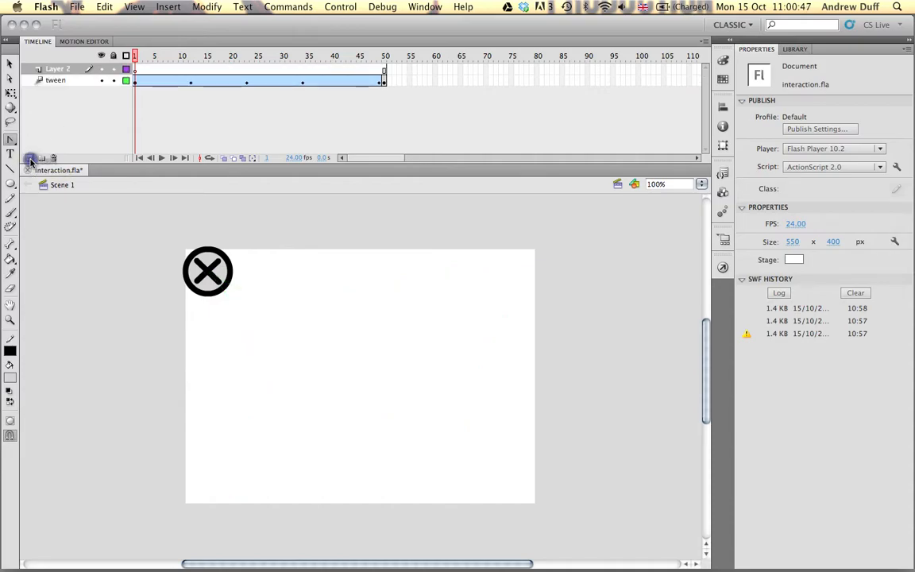
{"action": "double_click", "coordinate": [55, 70]}
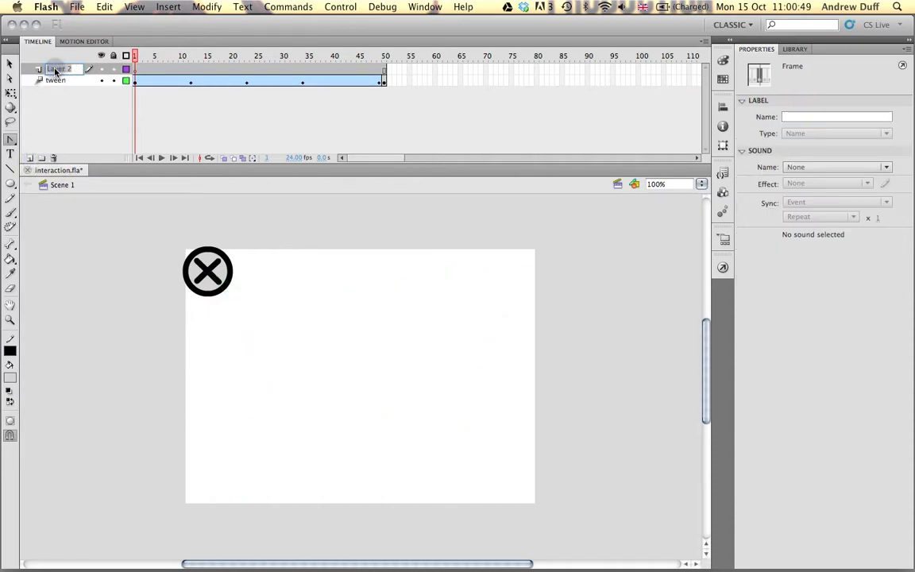
{"action": "type", "text": "AS"}
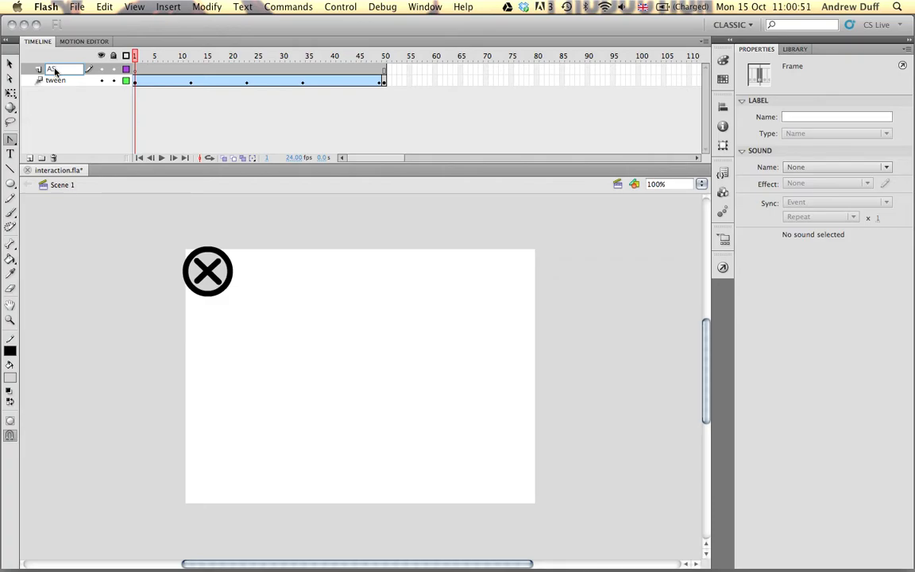
{"action": "key", "text": "Return"}
Add another layer above the AS layer and name it "Button".
{"action": "left_click", "coordinate": [30, 157]}
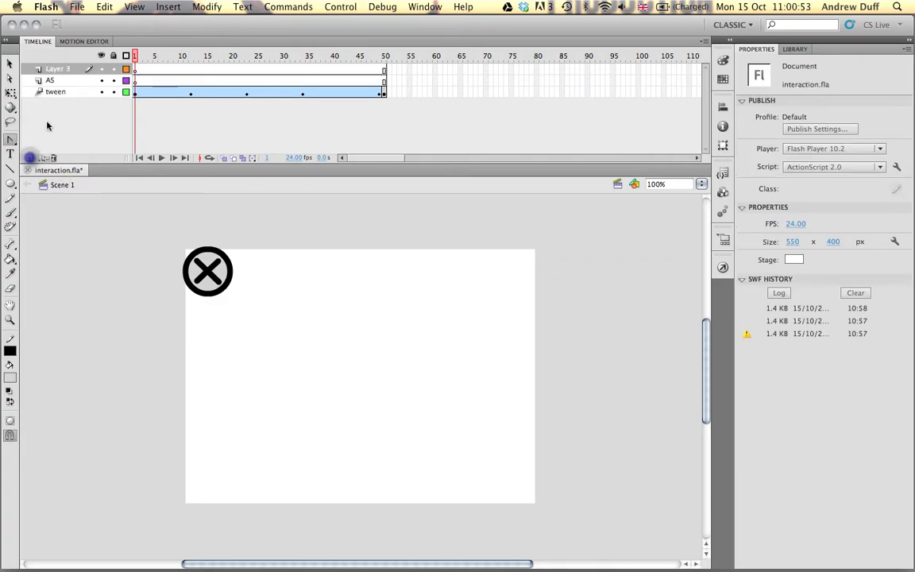
{"action": "double_click", "coordinate": [61, 70]}
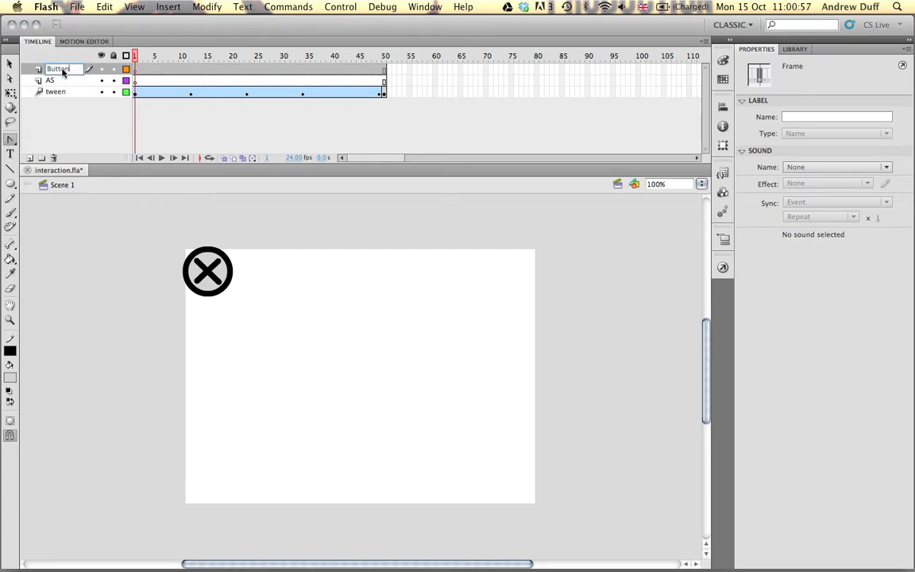
{"action": "key", "text": "Return"}
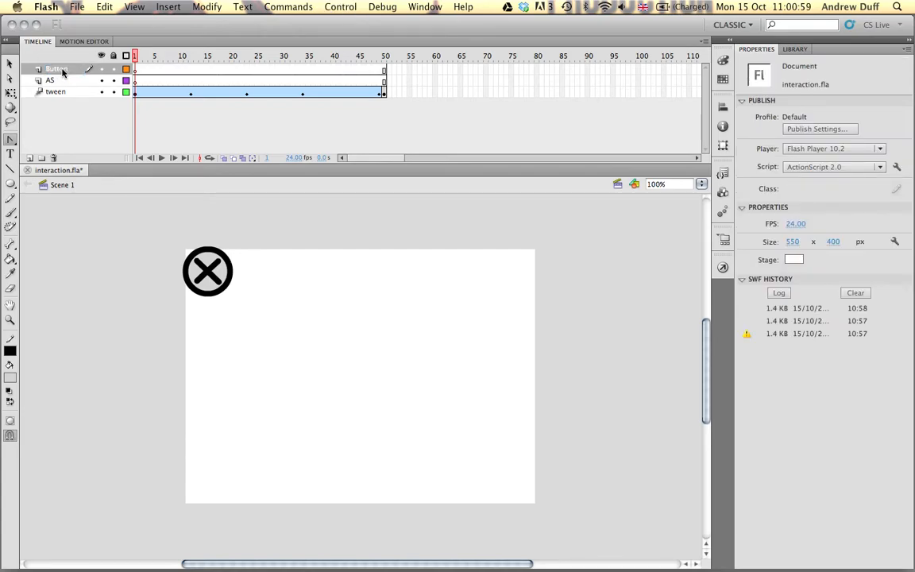
Open the actions for frame 1 of the AS layer and turn on Script Assist.
{"action": "left_click", "coordinate": [49, 83]}
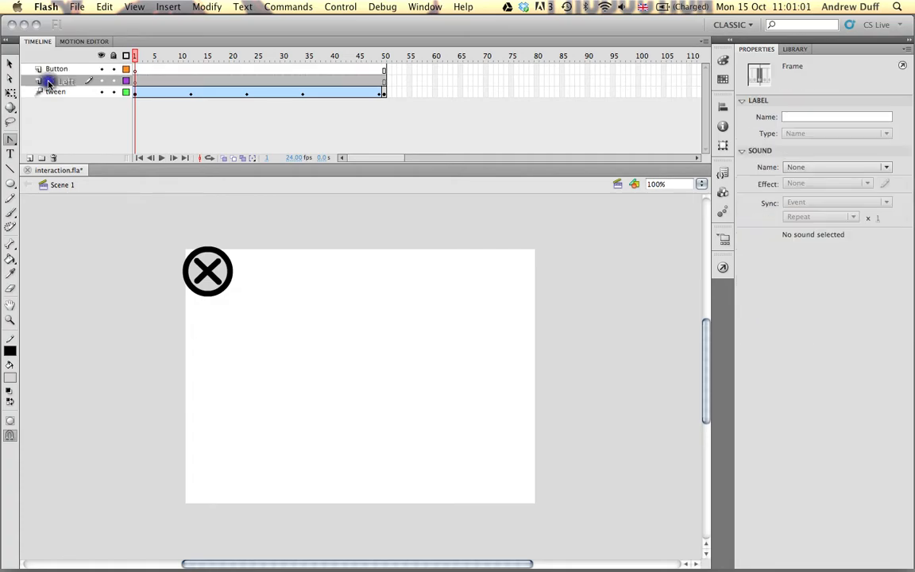
{"action": "left_click", "coordinate": [136, 83]}
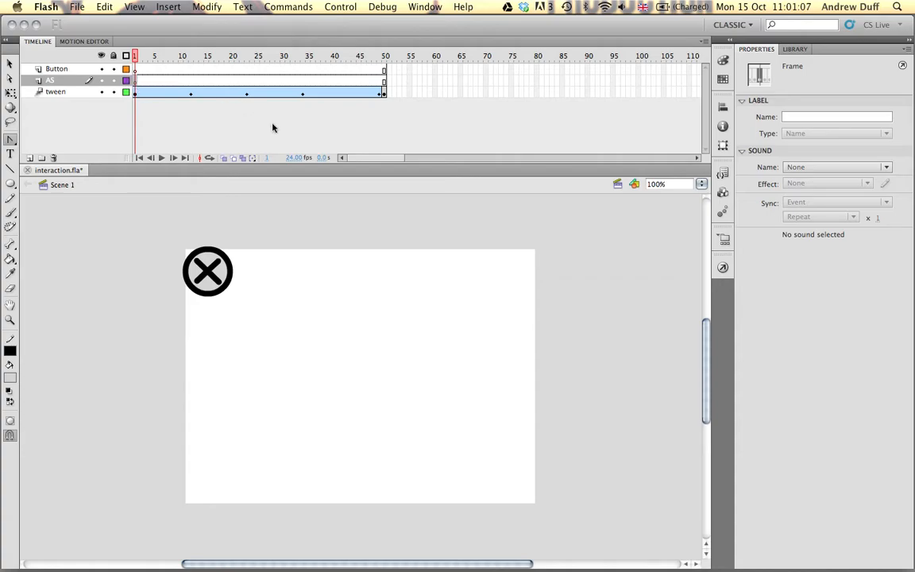
{"action": "left_click", "coordinate": [723, 267]}
{"action": "right_click", "coordinate": [136, 83]}
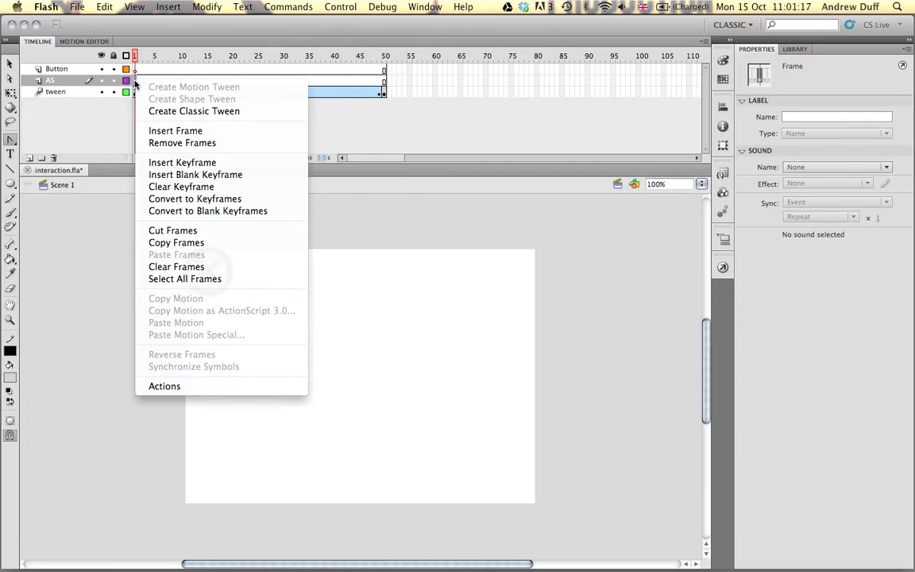
{"action": "left_click", "coordinate": [168, 387]}
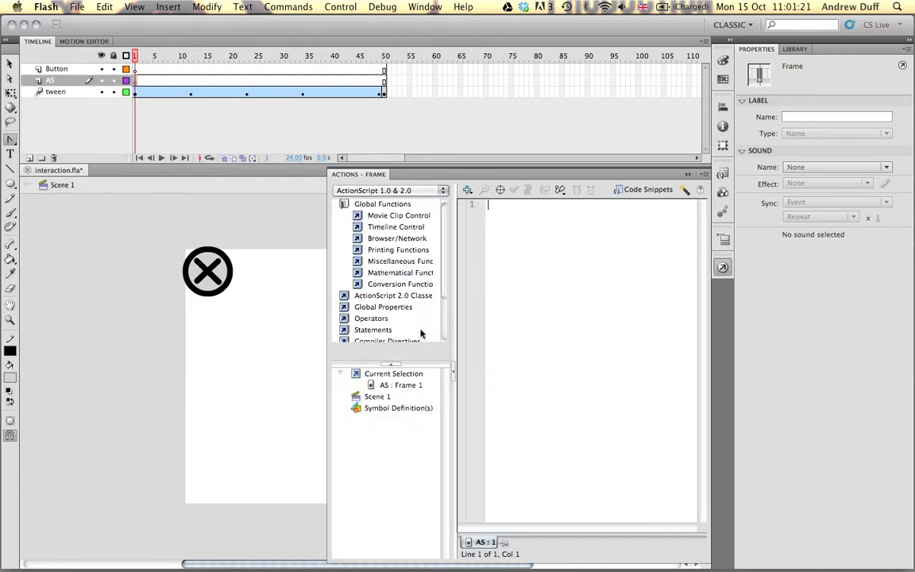
{"action": "left_click", "coordinate": [344, 205]}
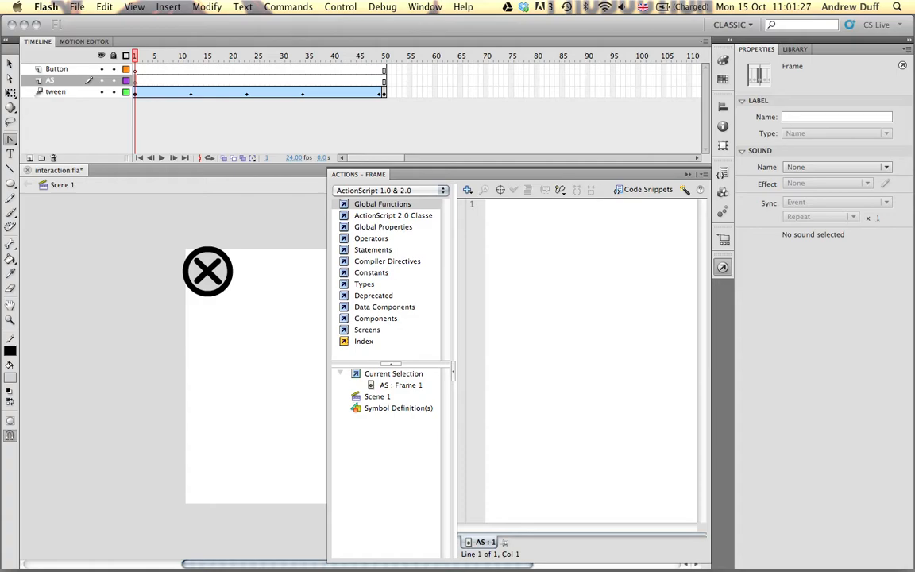
{"action": "left_click", "coordinate": [685, 193]}
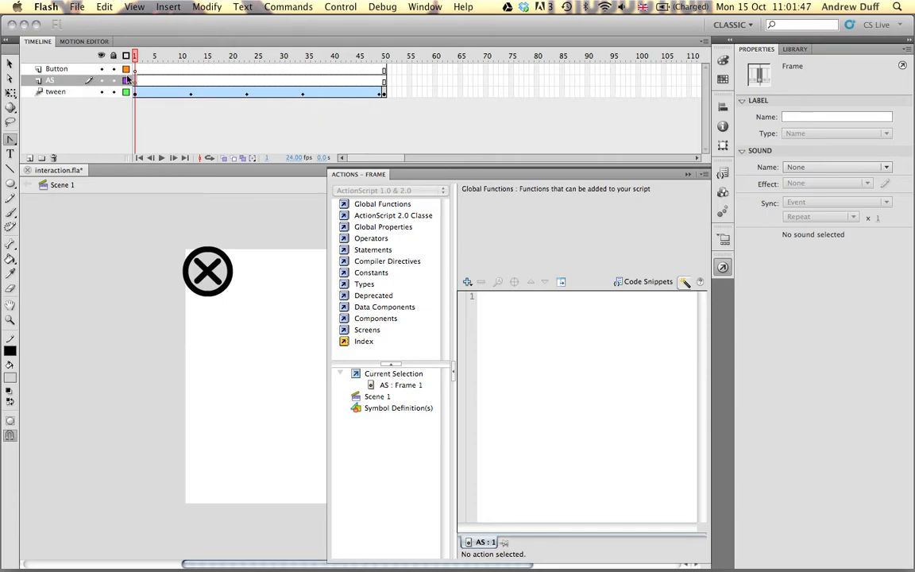
Add the Timeline Control function stop to frame 1 of the AS layer, then put the script editor away.
{"action": "left_click", "coordinate": [373, 206]}
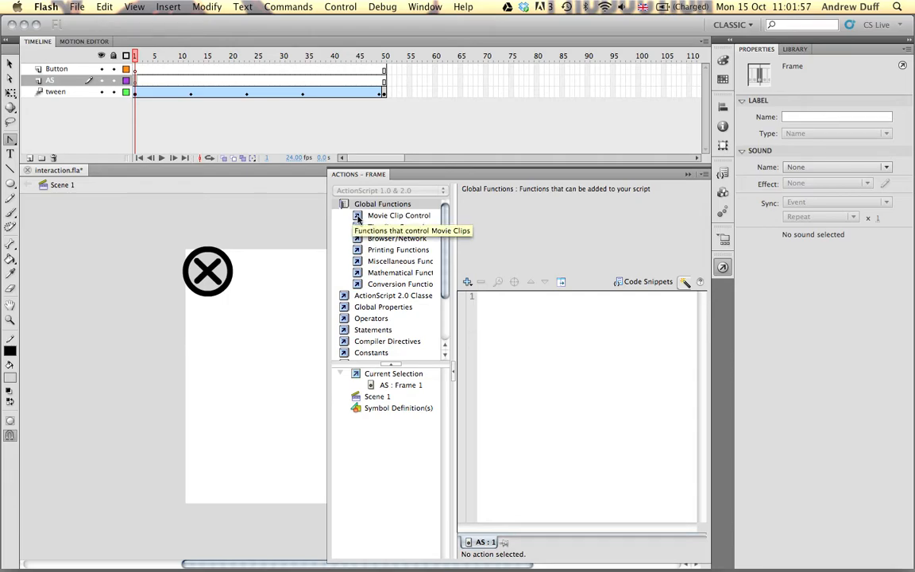
{"action": "left_click", "coordinate": [358, 218]}
{"action": "left_click", "coordinate": [357, 217]}
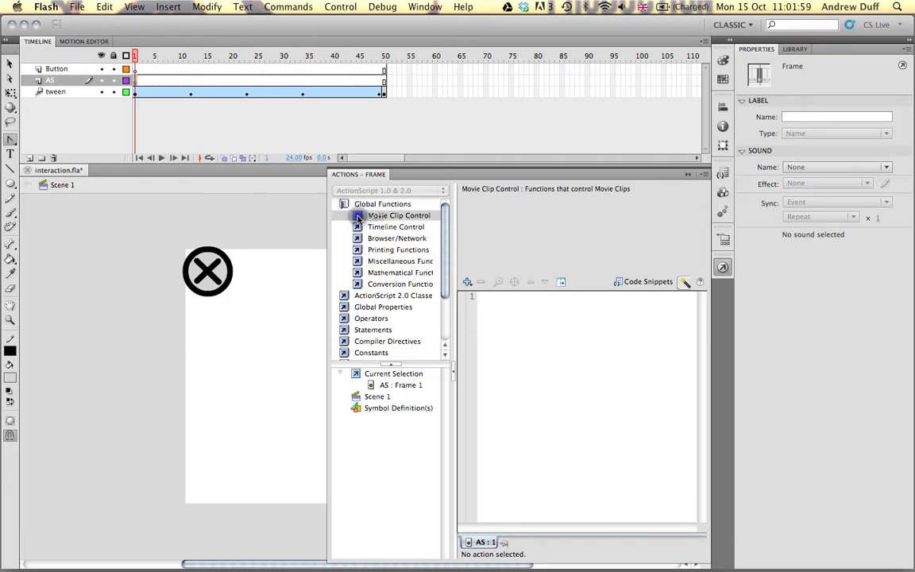
{"action": "left_click", "coordinate": [358, 228]}
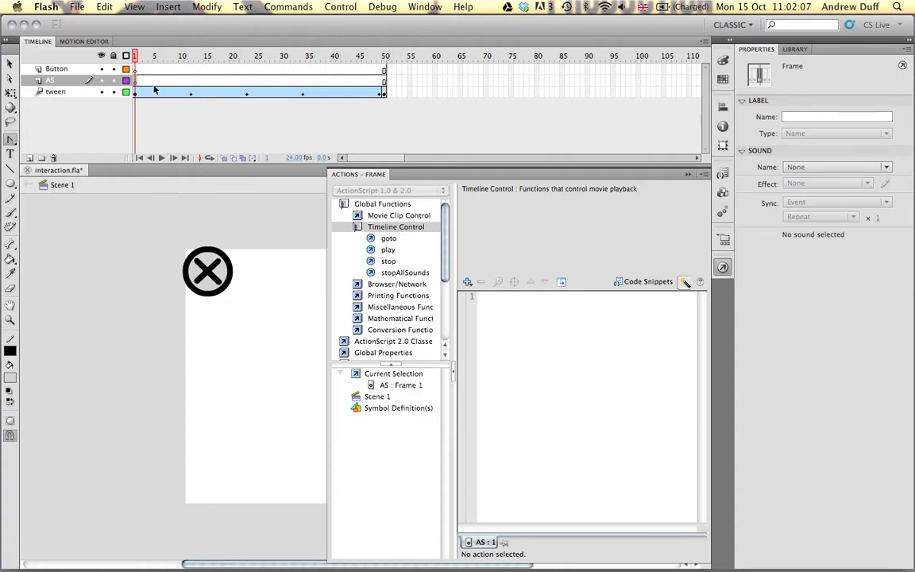
{"action": "double_click", "coordinate": [371, 263]}
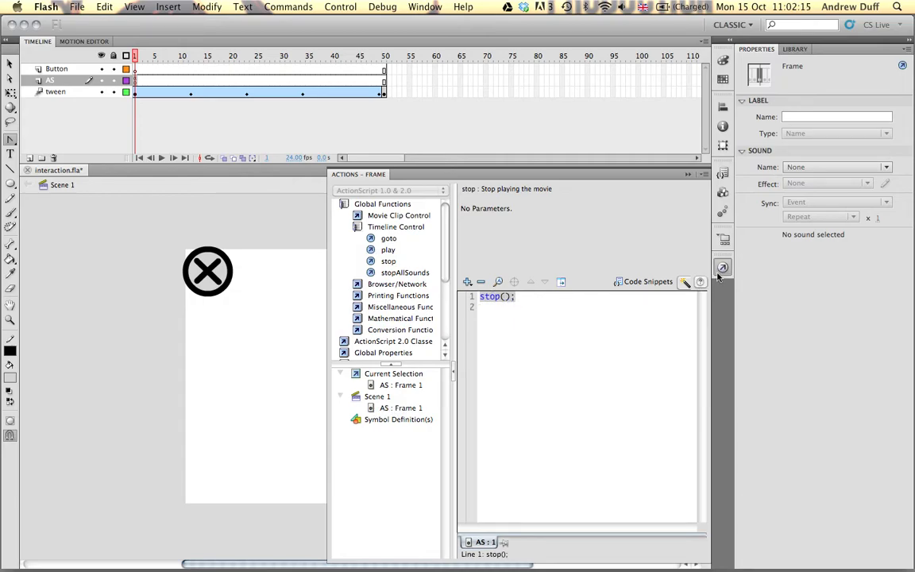
{"action": "left_click_drag", "start_coordinate": [566, 175], "coordinate": [419, 126]}
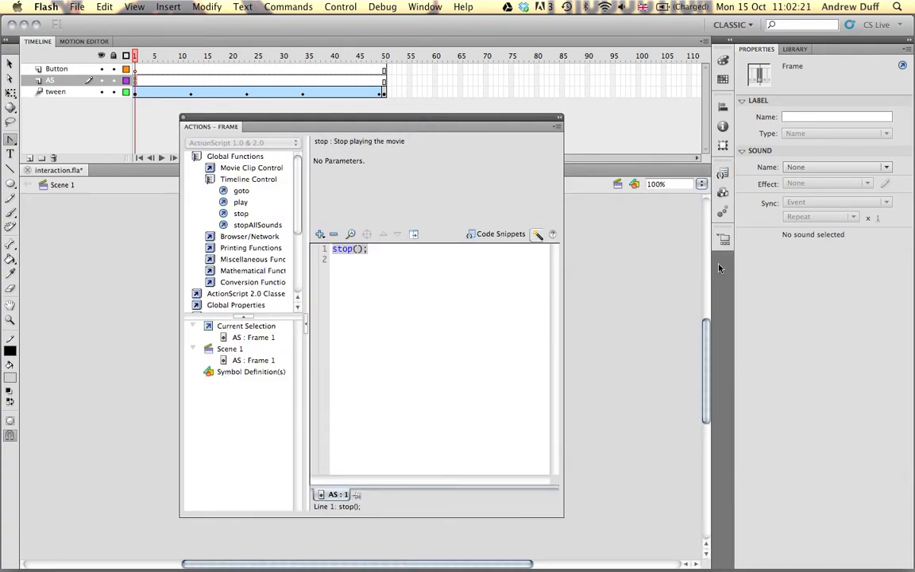
{"action": "left_click_drag", "start_coordinate": [328, 122], "coordinate": [723, 267]}
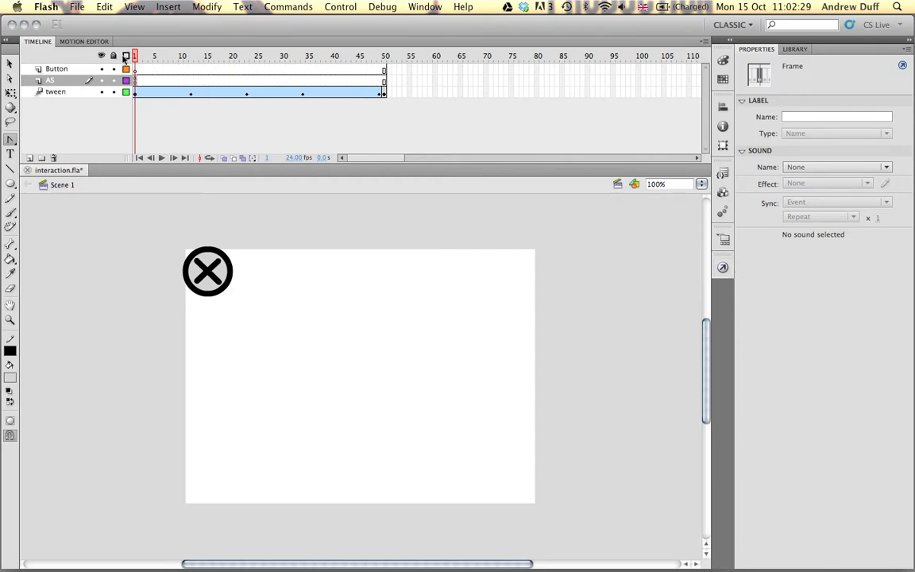
Test the movie to check how the animation behaves at frame 1, and close the preview.
{"action": "mouse_move", "coordinate": [135, 50]}
{"action": "left_mouse_down"}
{"action": "mouse_move", "coordinate": [157, 48]}
{"action": "mouse_move", "coordinate": [135, 46]}
{"action": "left_mouse_up"}
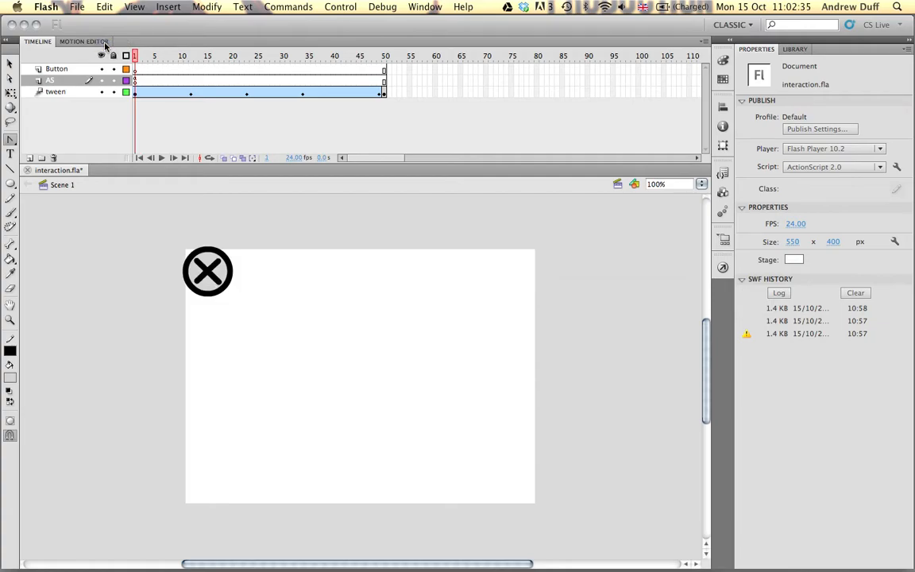
{"action": "key", "text": "super+Return"}
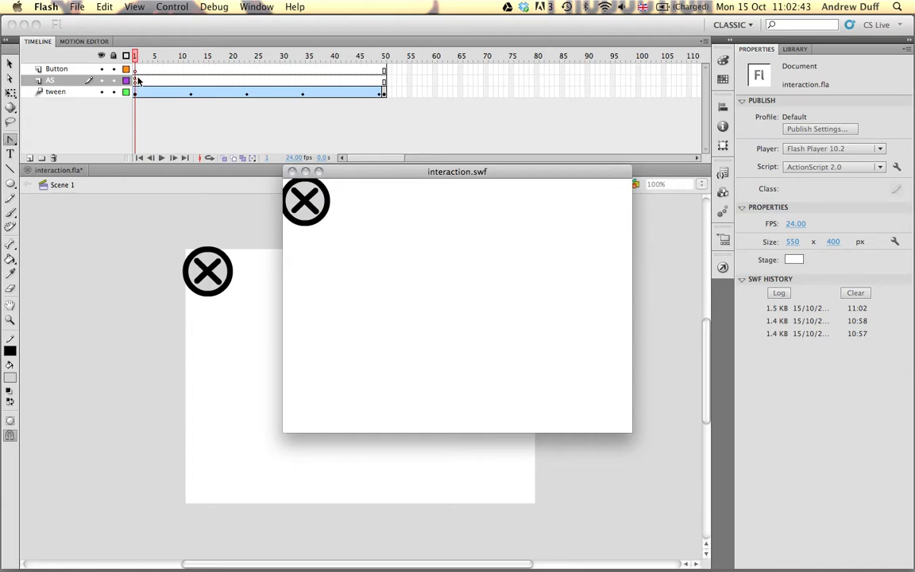
{"action": "left_click", "coordinate": [293, 174]}
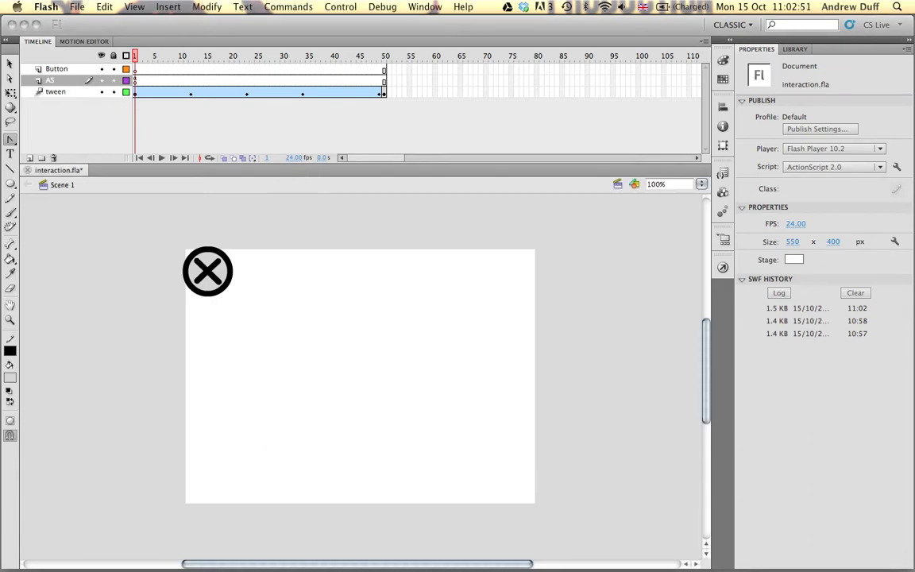
Draw a square with a bright green fill and thick black outline in the middle of the stage on the Button layer.
{"action": "left_click", "coordinate": [10, 63]}
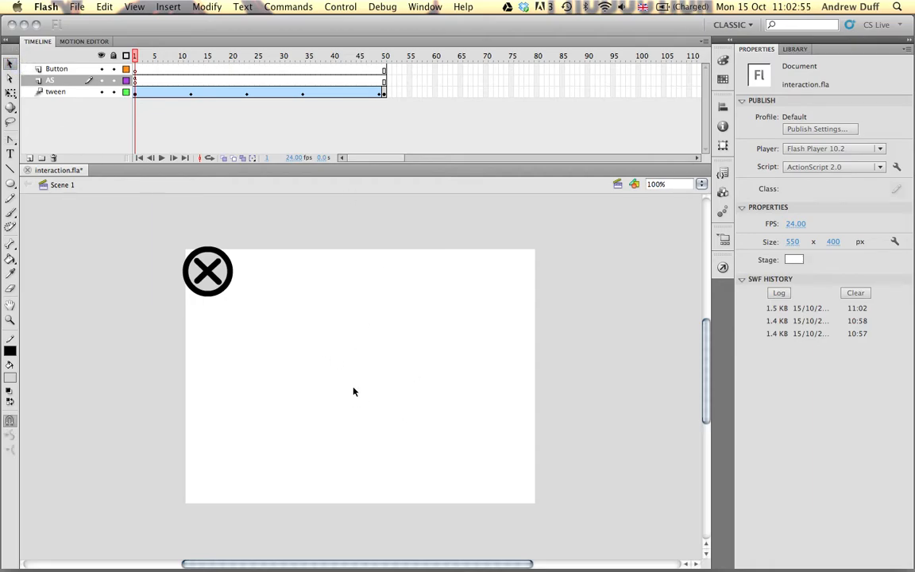
{"action": "left_click", "coordinate": [57, 70]}
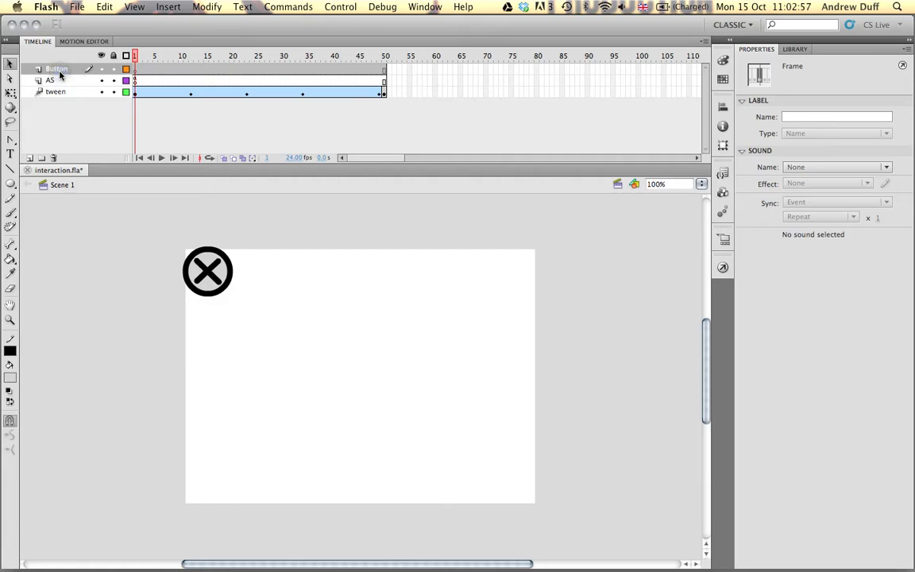
{"action": "left_click", "coordinate": [11, 183]}
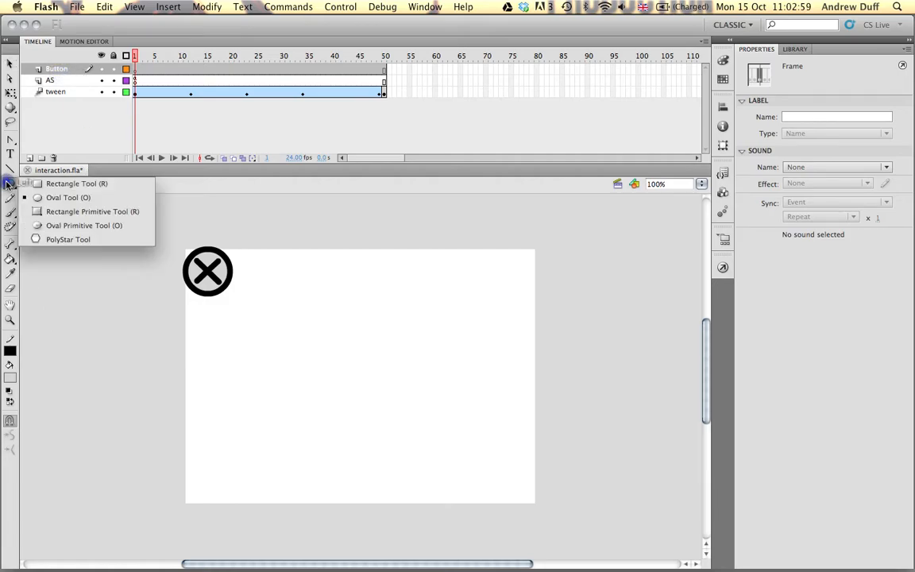
{"action": "left_click", "coordinate": [85, 185]}
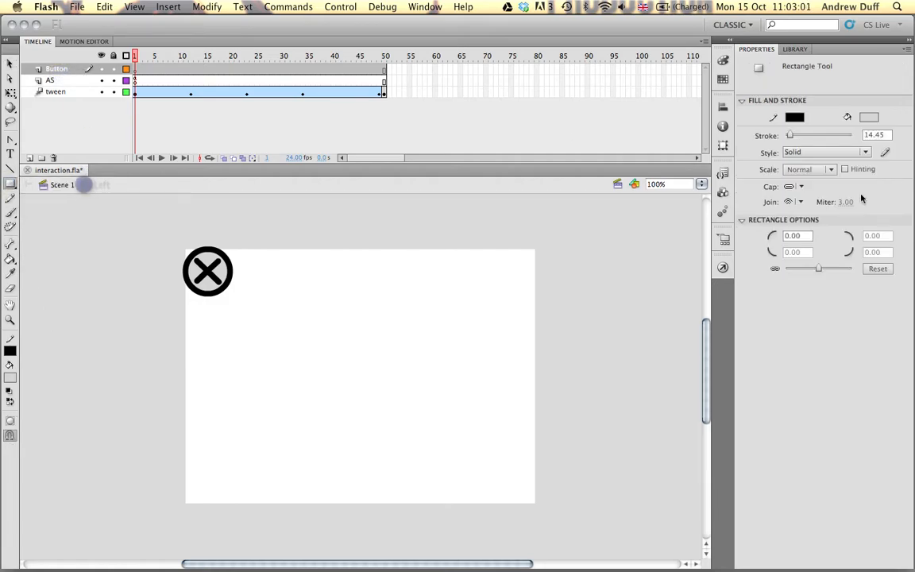
{"action": "left_click", "coordinate": [869, 117]}
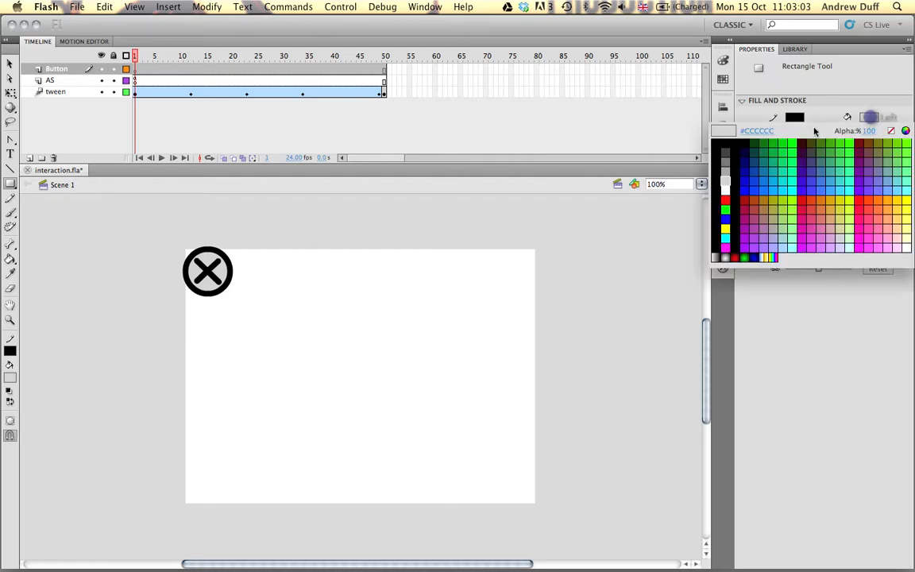
{"action": "left_click", "coordinate": [725, 208]}
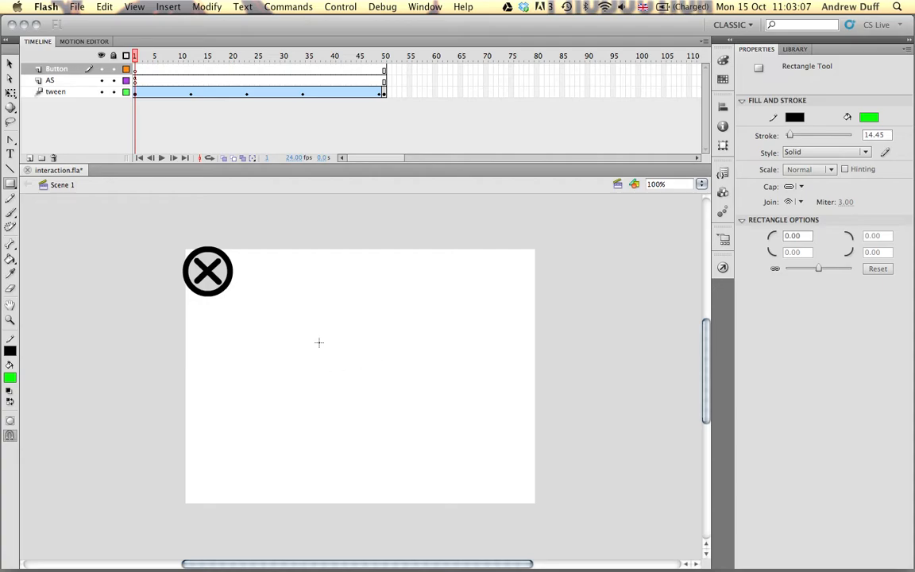
{"action": "left_click_drag", "start_coordinate": [316, 330], "coordinate": [371, 385]}
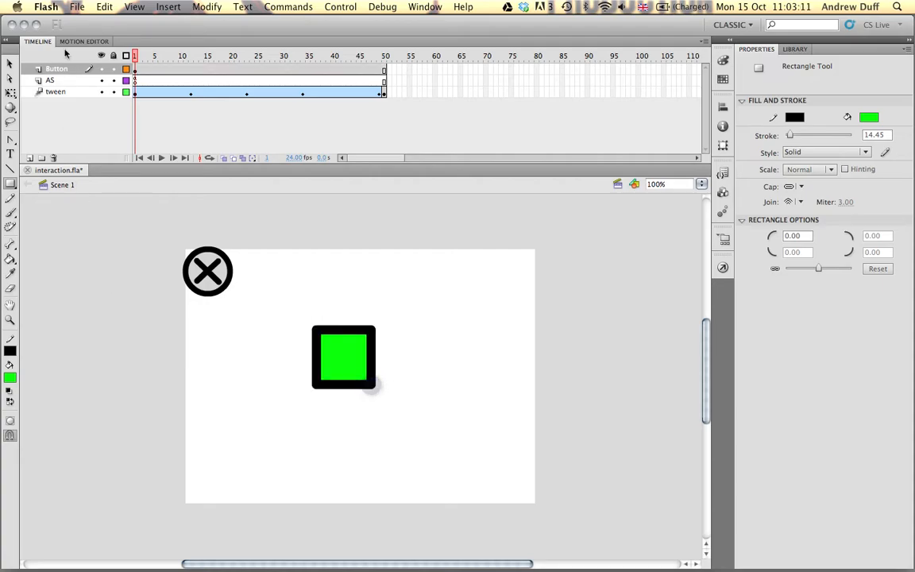
Reshape the green square into a right-pointing play triangle by merging its two right corners at mid-height.
{"action": "left_click", "coordinate": [10, 64]}
{"action": "left_click_drag", "start_coordinate": [374, 386], "coordinate": [369, 364]}
{"action": "left_click_drag", "start_coordinate": [371, 327], "coordinate": [373, 359]}
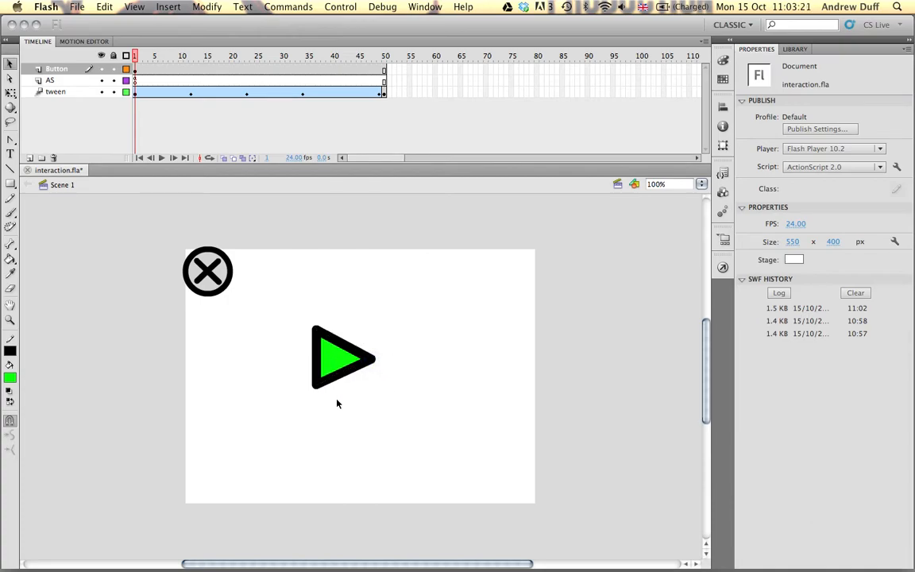
Convert the whole green triangle, fill and outline, into a Button symbol named playButton.
{"action": "left_click_drag", "start_coordinate": [292, 304], "coordinate": [392, 414]}
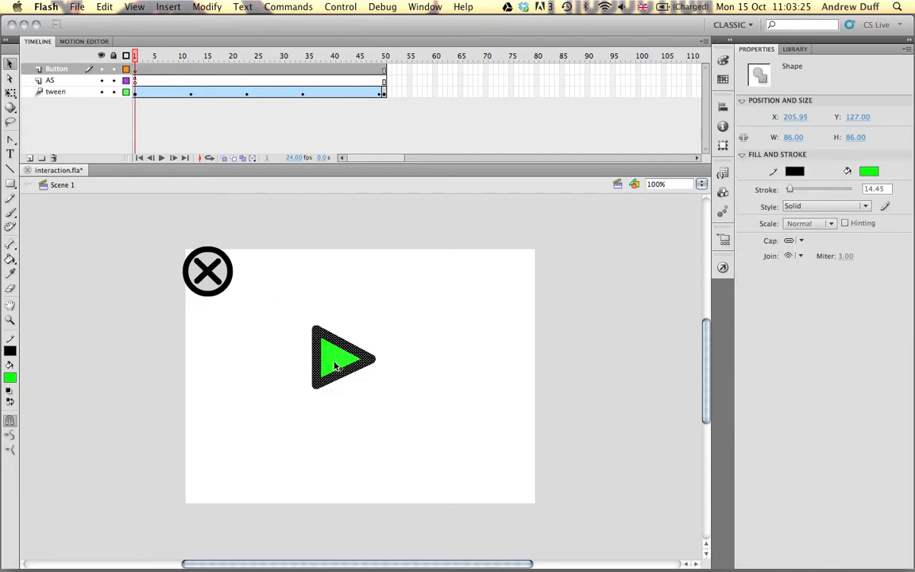
{"action": "left_click", "coordinate": [207, 6]}
{"action": "left_click", "coordinate": [232, 42]}
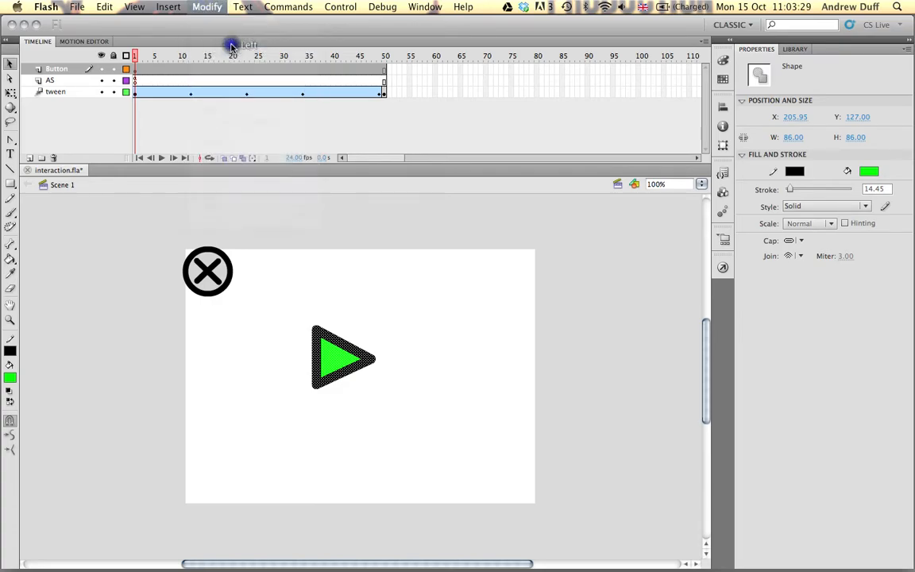
{"action": "left_click", "coordinate": [370, 135]}
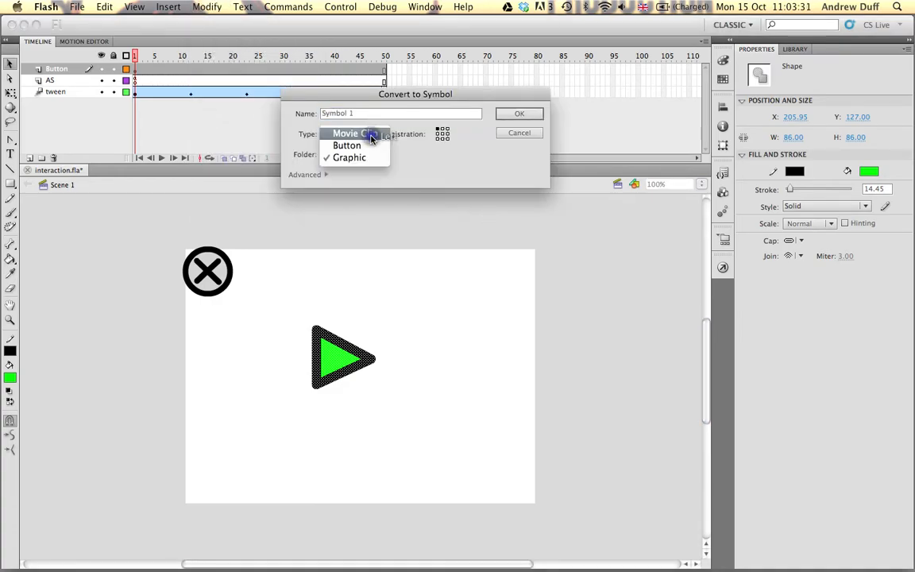
{"action": "left_click", "coordinate": [364, 147]}
{"action": "triple_click", "coordinate": [365, 114]}
{"action": "type", "text": "playButton"}
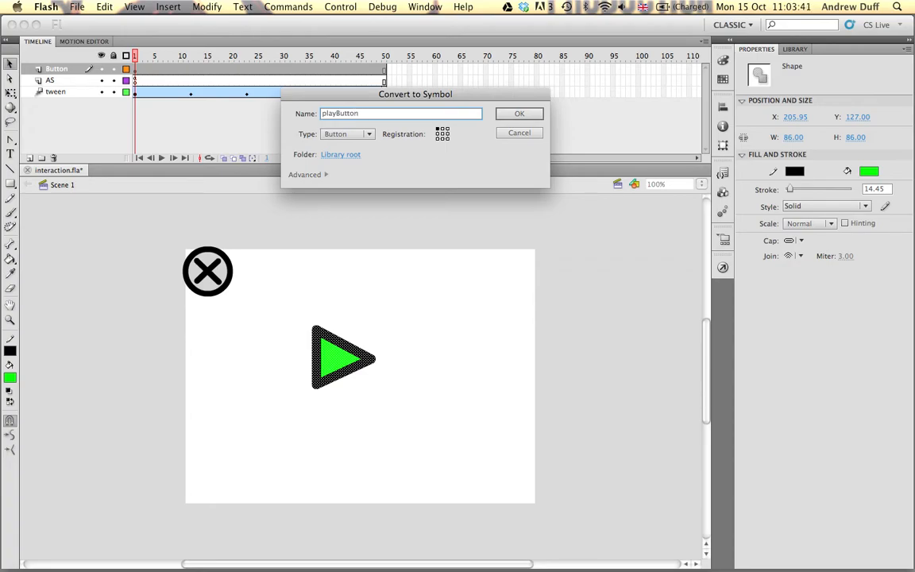
{"action": "left_click_drag", "start_coordinate": [394, 96], "coordinate": [386, 201]}
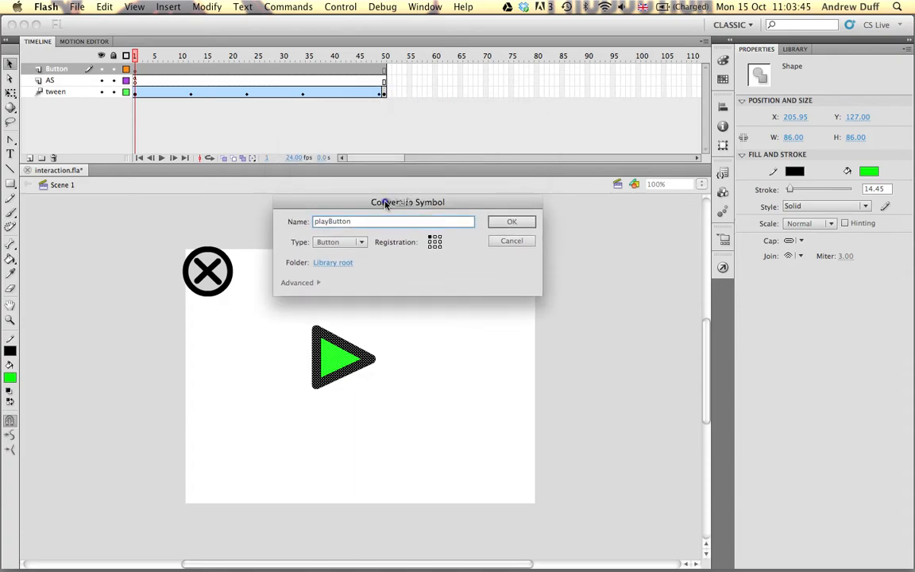
{"action": "left_click", "coordinate": [513, 222]}
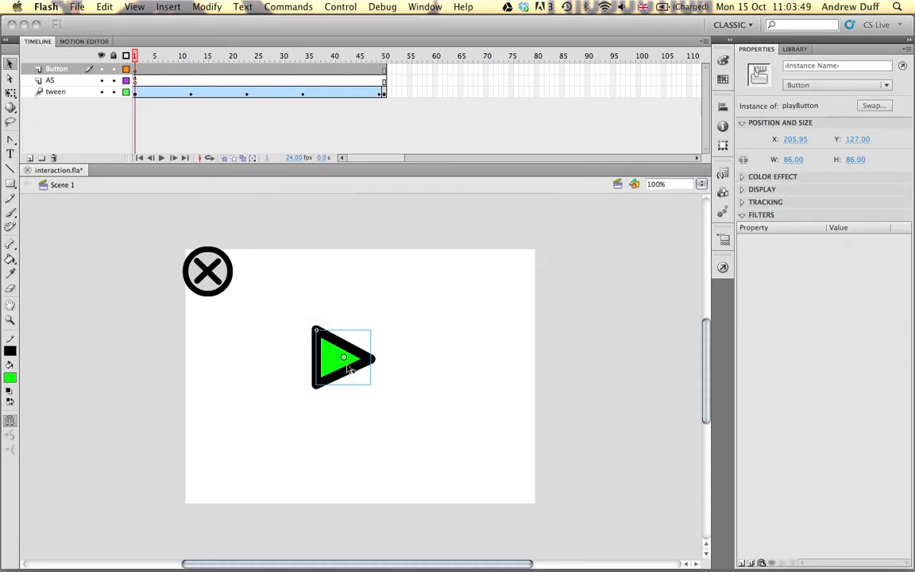
Scale the play button down to about 55 x 55 px with Free Transform, keeping it near the middle of the stage.
{"action": "left_click", "coordinate": [10, 93]}
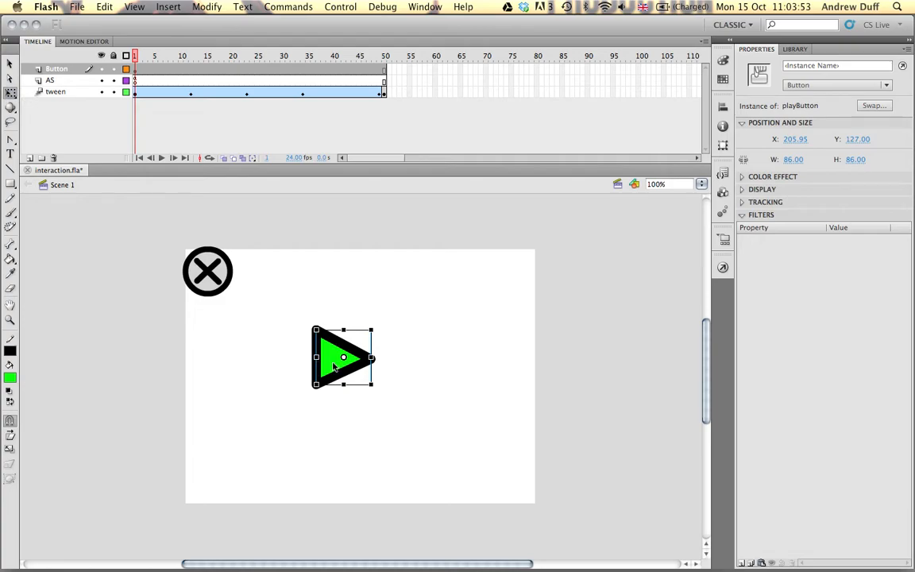
{"action": "left_click_drag", "start_coordinate": [318, 335], "coordinate": [325, 340]}
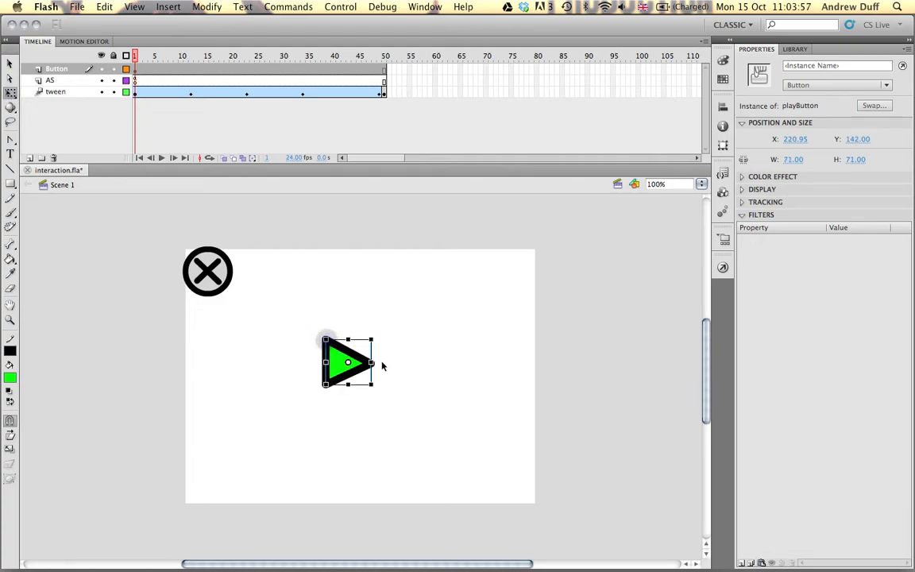
{"action": "left_click_drag", "start_coordinate": [371, 383], "coordinate": [349, 374]}
{"action": "left_click", "coordinate": [351, 318]}
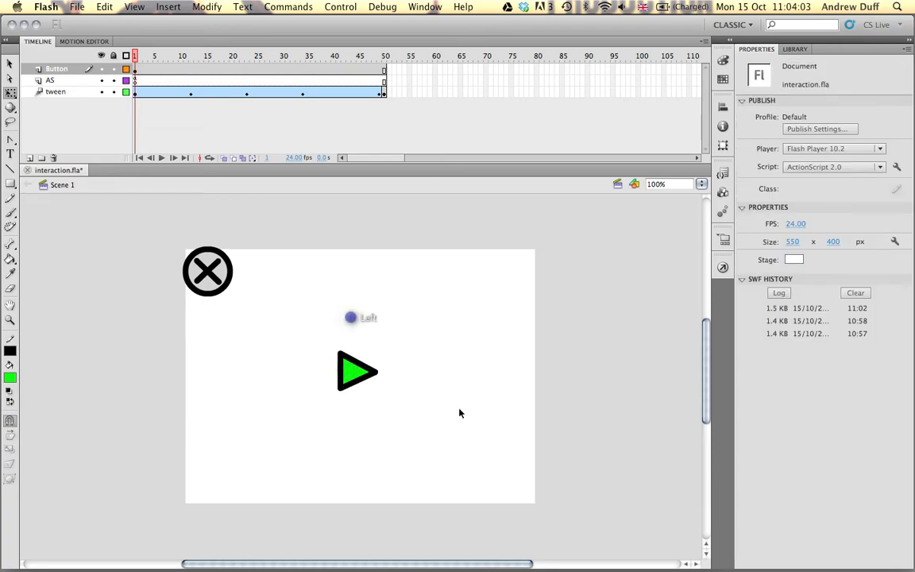
Add the Timeline Control function play to the playButton instance on the stage.
{"action": "left_click", "coordinate": [357, 373]}
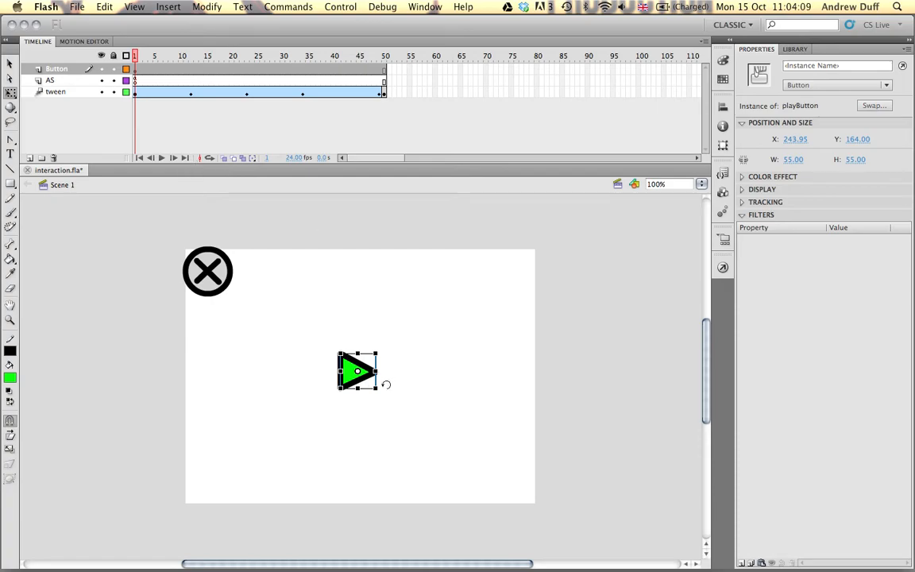
{"action": "left_click", "coordinate": [723, 269]}
{"action": "right_click", "coordinate": [351, 376]}
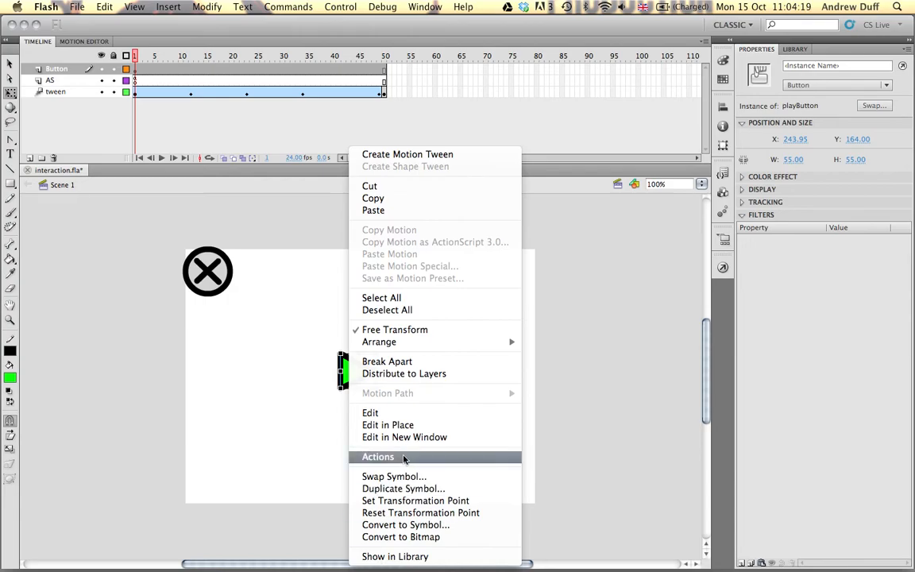
{"action": "left_click", "coordinate": [403, 457]}
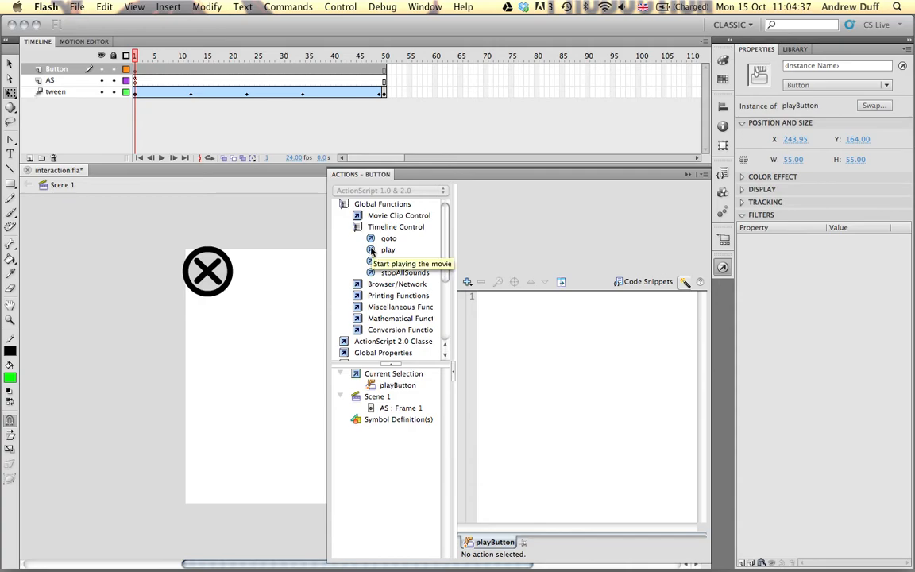
{"action": "double_click", "coordinate": [371, 250]}
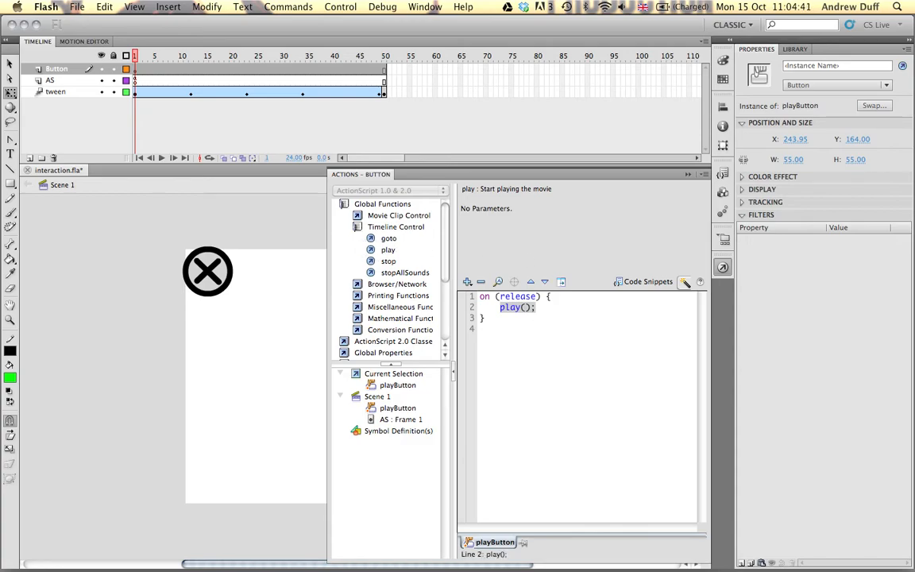
Try Key Press as the event of the button's on handler without assigning a key, and go back to Release.
{"action": "left_click", "coordinate": [497, 296]}
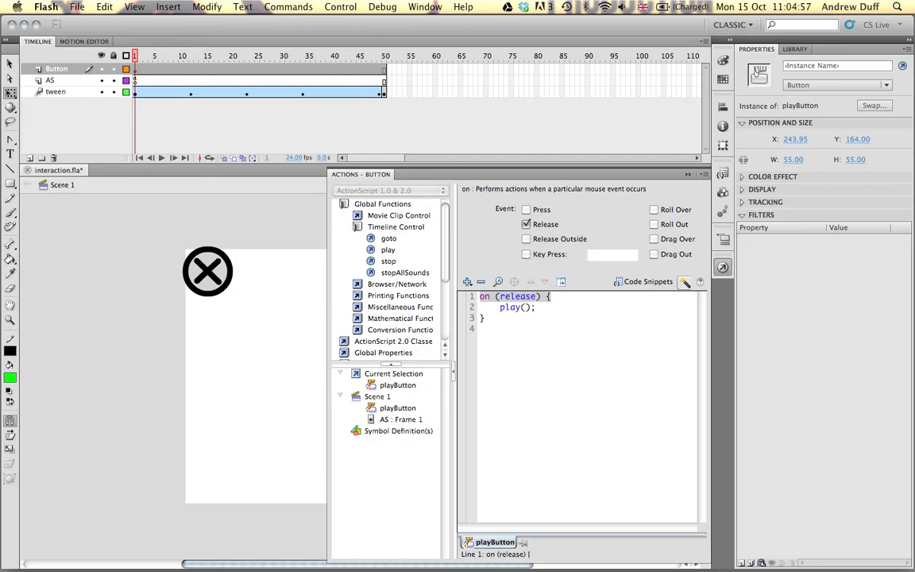
{"action": "left_click", "coordinate": [526, 255]}
{"action": "left_click", "coordinate": [618, 256]}
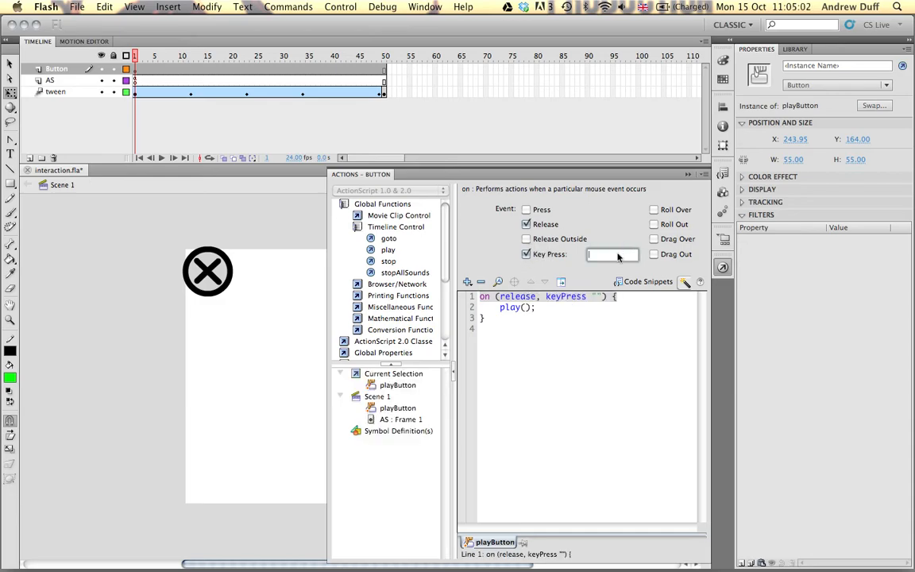
{"action": "left_click", "coordinate": [526, 224]}
{"action": "left_click", "coordinate": [632, 255]}
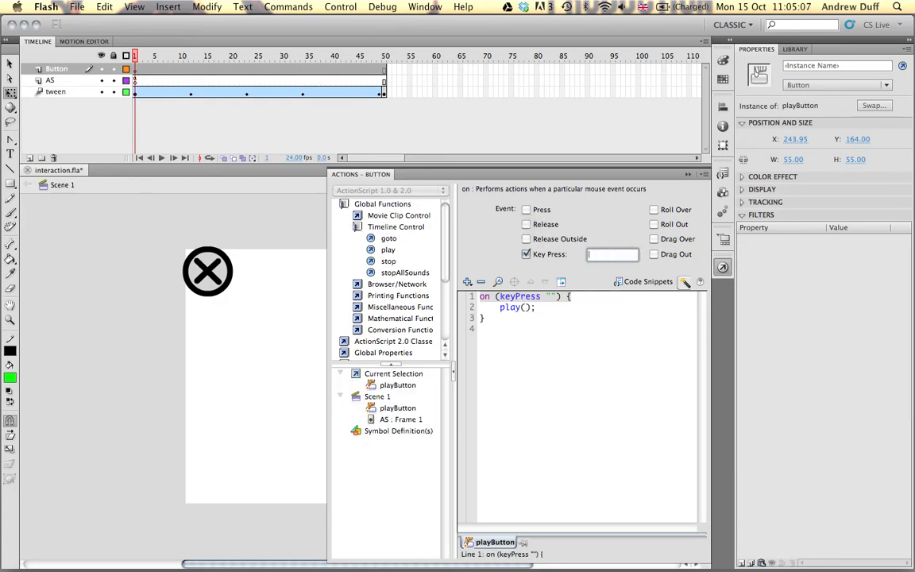
{"action": "left_click", "coordinate": [526, 254]}
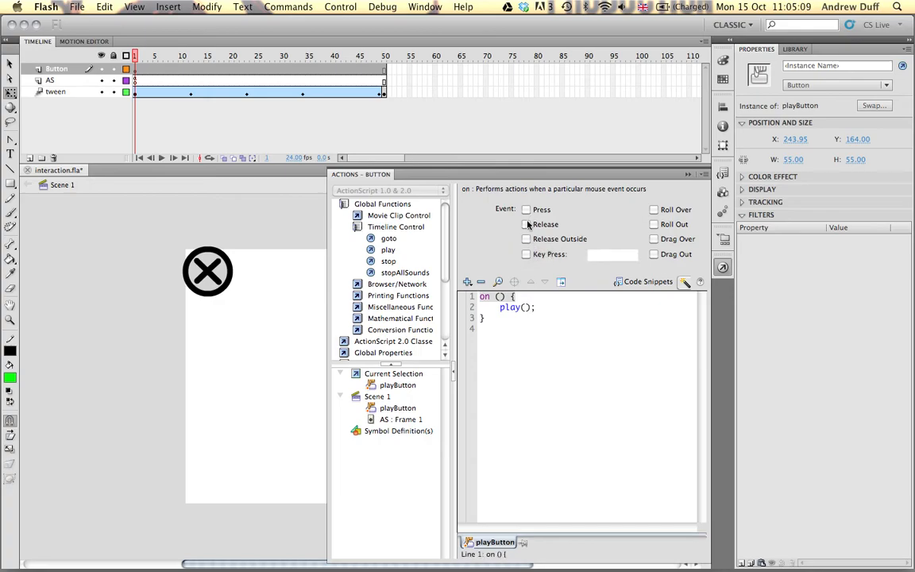
{"action": "left_click", "coordinate": [526, 225]}
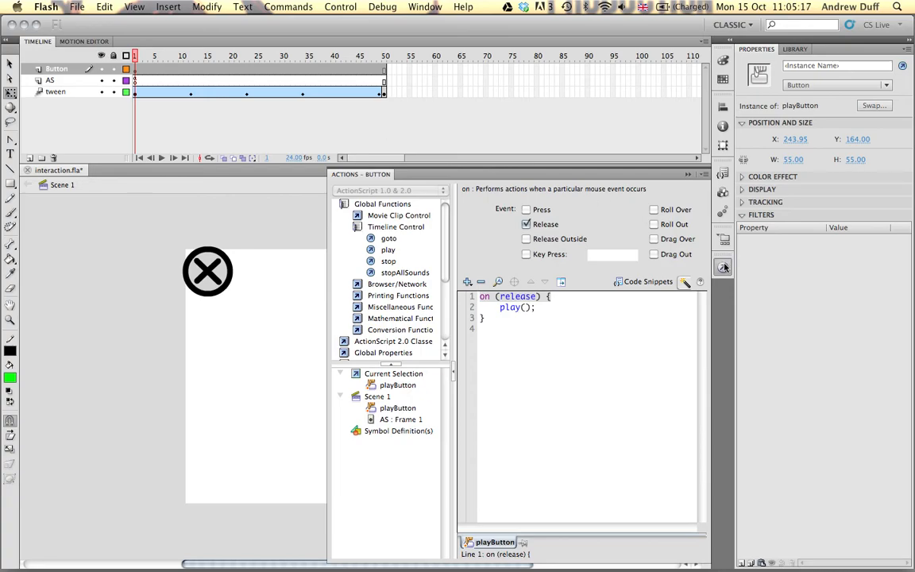
Put the script editor away, test the movie by starting the animation with the play button, and close the preview.
{"action": "key", "text": "F9"}
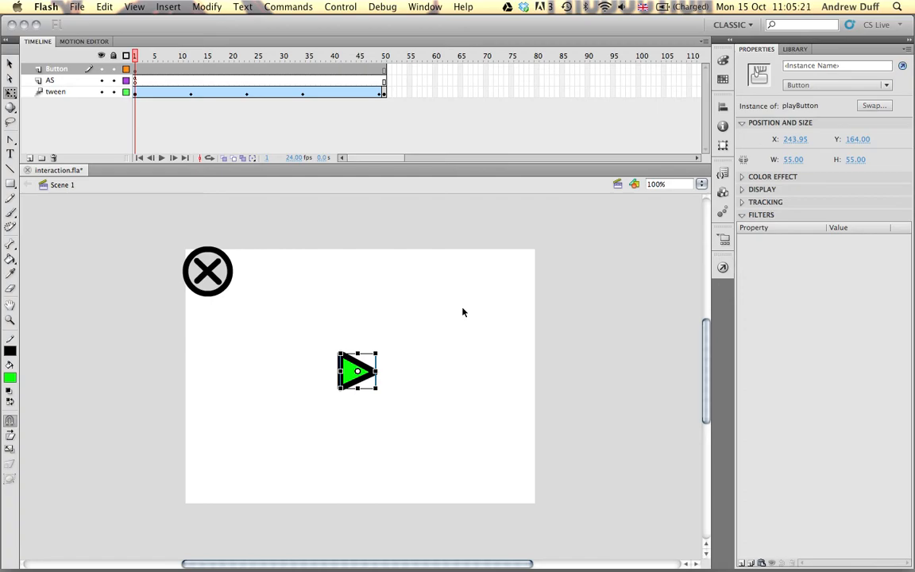
{"action": "key", "text": "super+Return"}
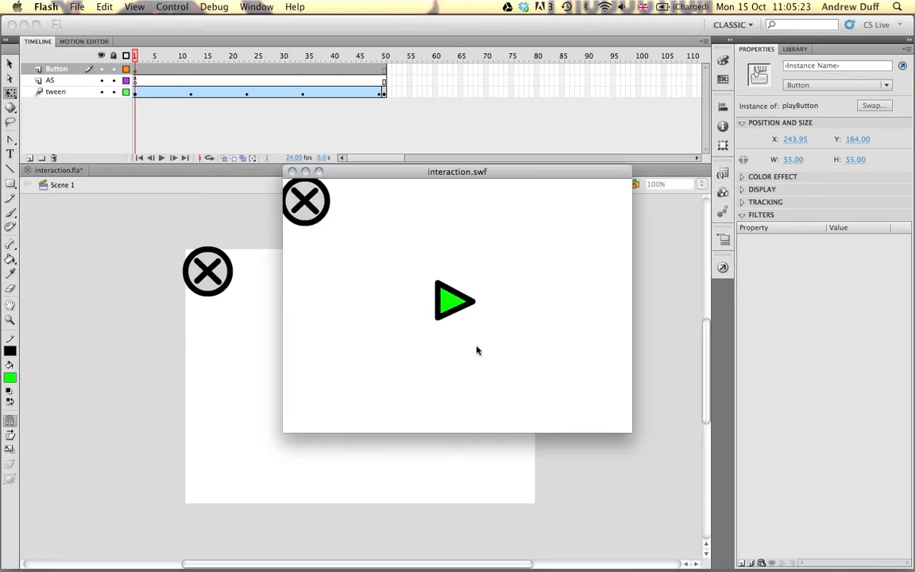
{"action": "left_click", "coordinate": [447, 301]}
{"action": "left_click", "coordinate": [451, 306]}
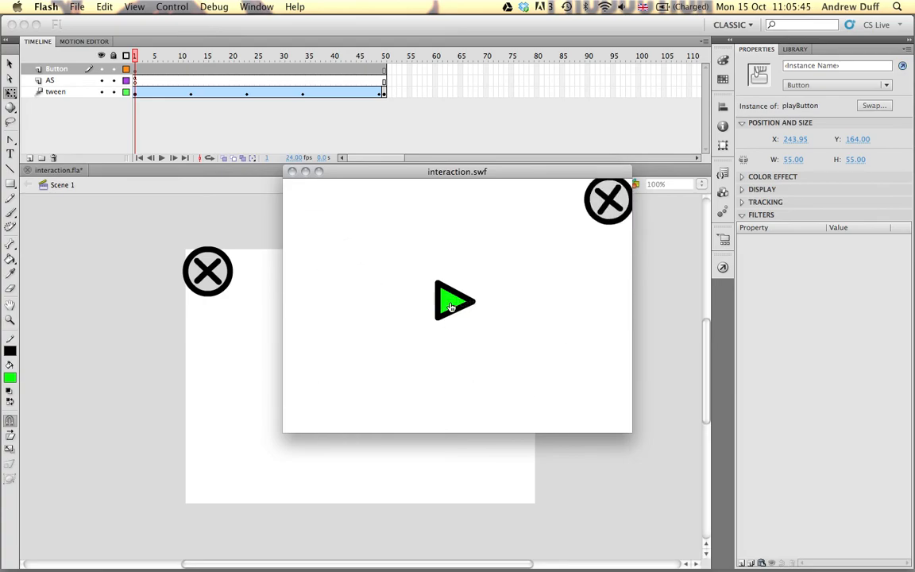
{"action": "left_click", "coordinate": [291, 174]}
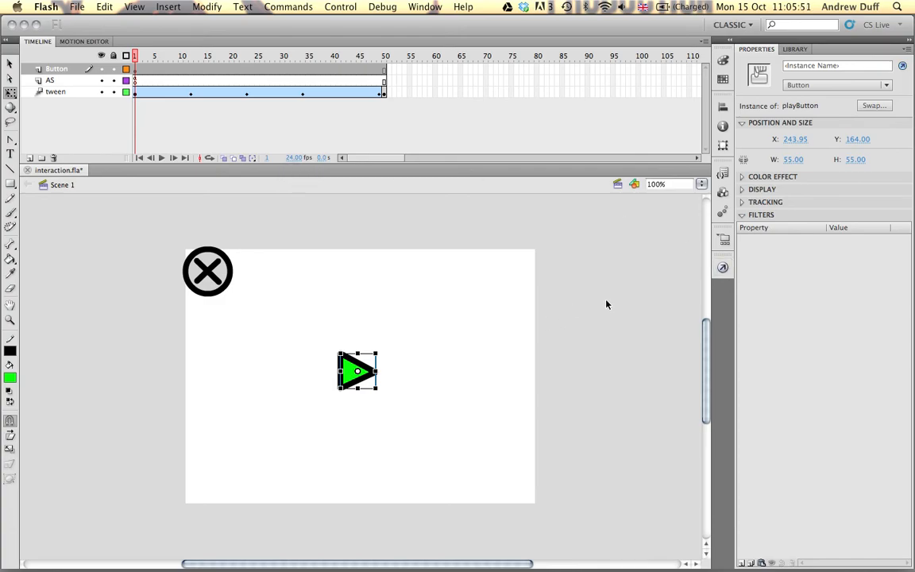
Try the Enter key as the play button's Key Press event in place of Release, and test the movie with it.
{"action": "left_click", "coordinate": [723, 267]}
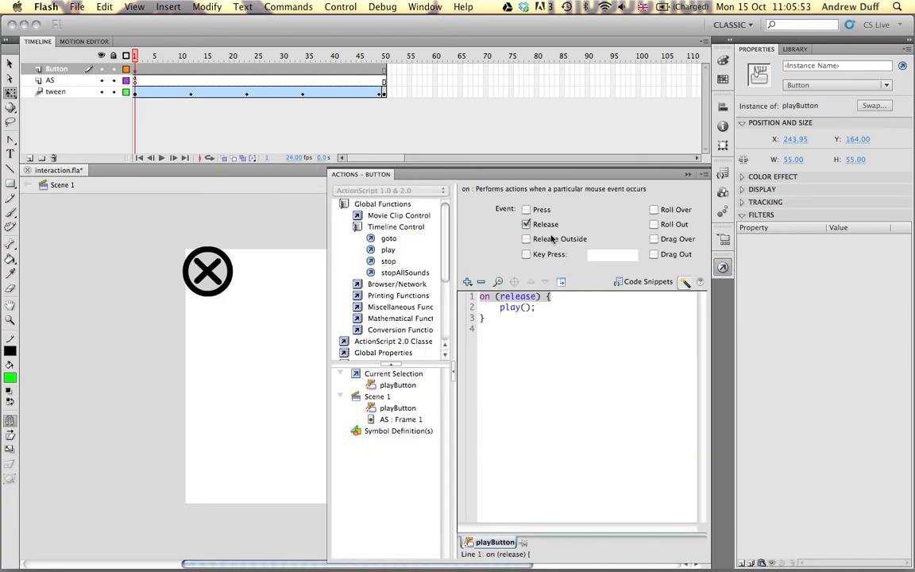
{"action": "double_click", "coordinate": [518, 296]}
{"action": "left_click", "coordinate": [526, 225]}
{"action": "left_click", "coordinate": [526, 254]}
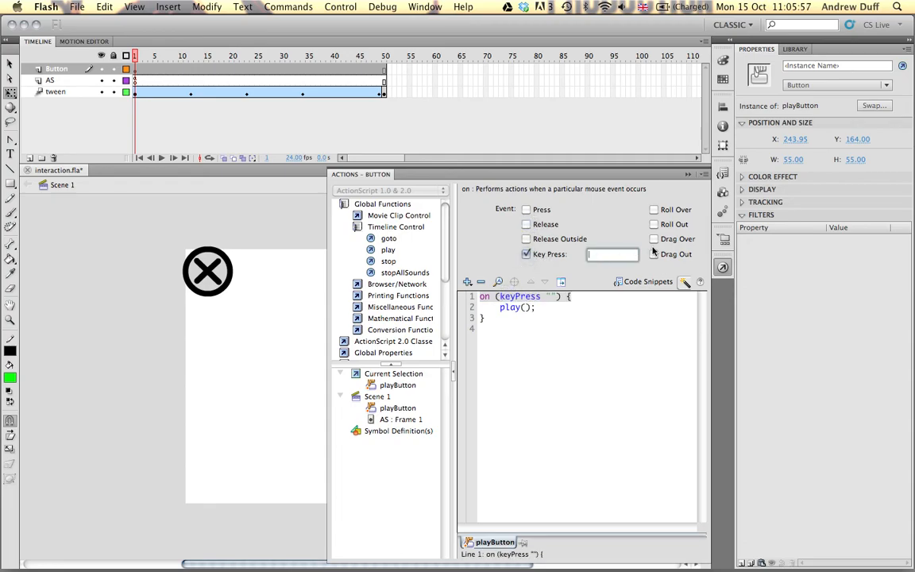
{"action": "left_click", "coordinate": [619, 254]}
{"action": "key", "text": "Return"}
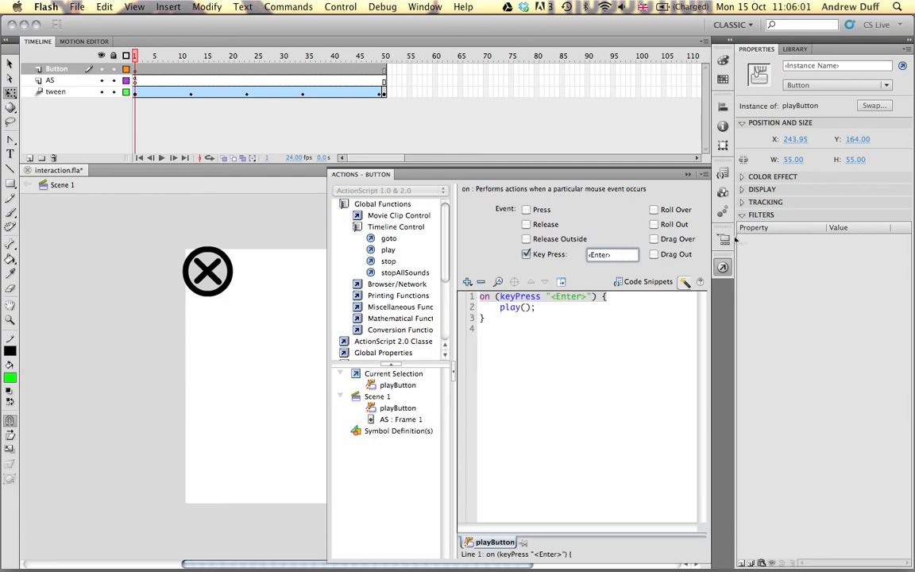
{"action": "left_click", "coordinate": [723, 267]}
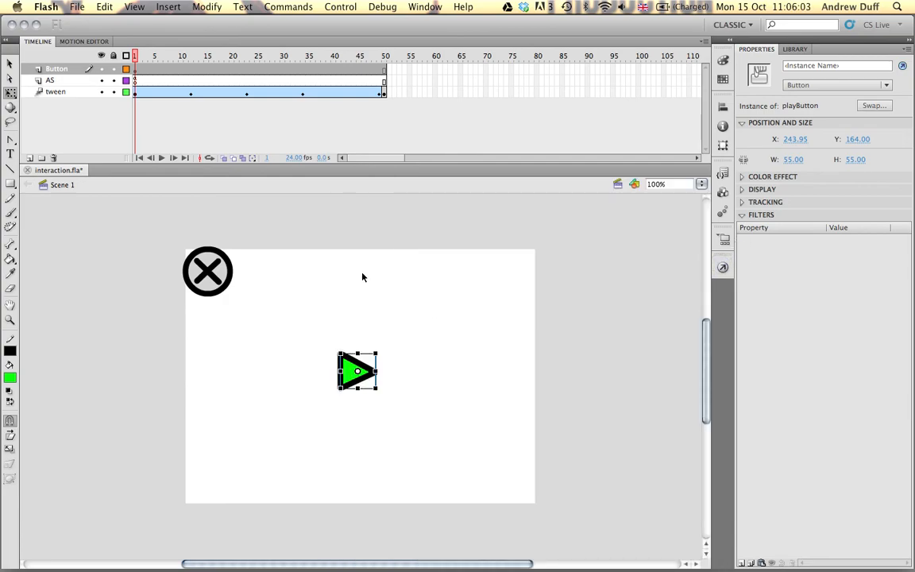
{"action": "key", "text": "super+Return"}
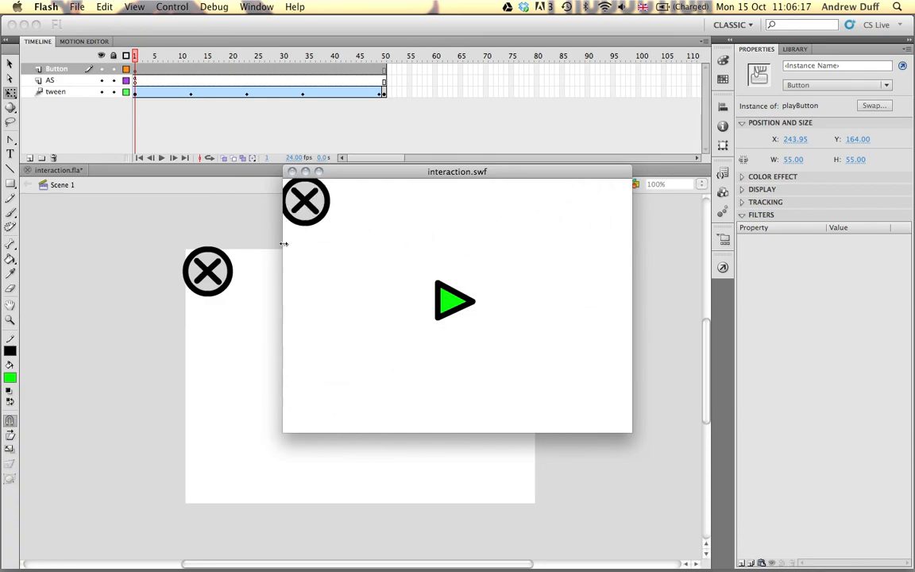
{"action": "left_click", "coordinate": [291, 171]}
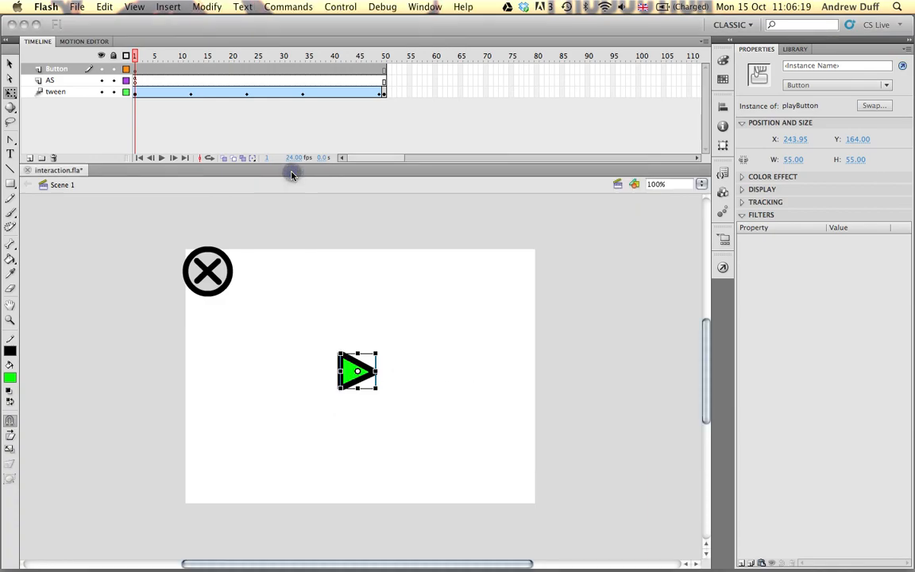
Restore Release as the play button's only event in place of Key Press, and put the script editor away.
{"action": "left_click", "coordinate": [723, 268]}
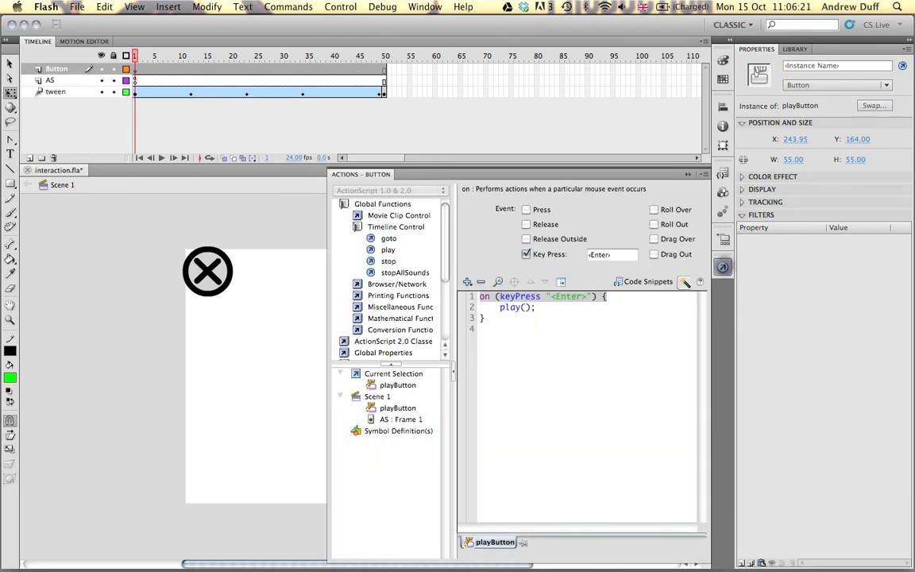
{"action": "left_click", "coordinate": [527, 254]}
{"action": "left_click", "coordinate": [526, 224]}
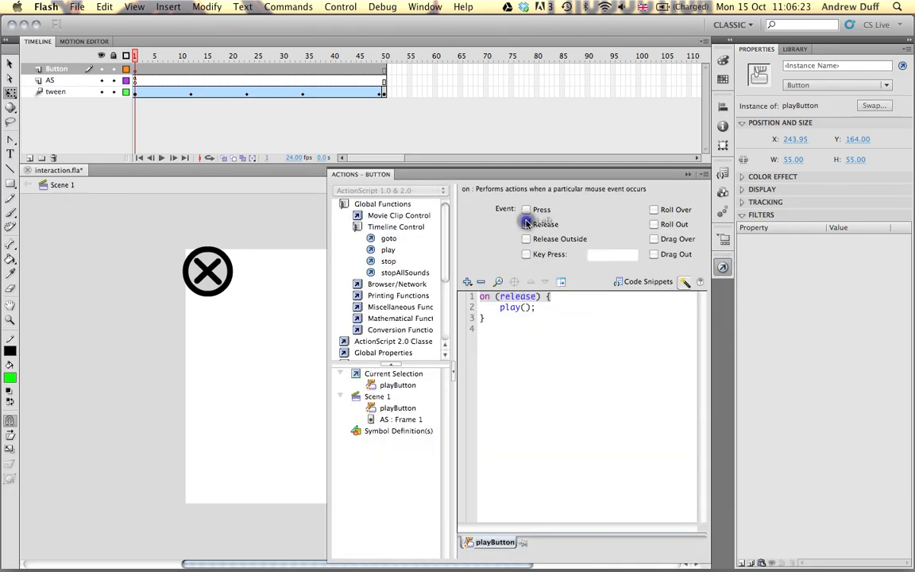
{"action": "left_click", "coordinate": [723, 268]}
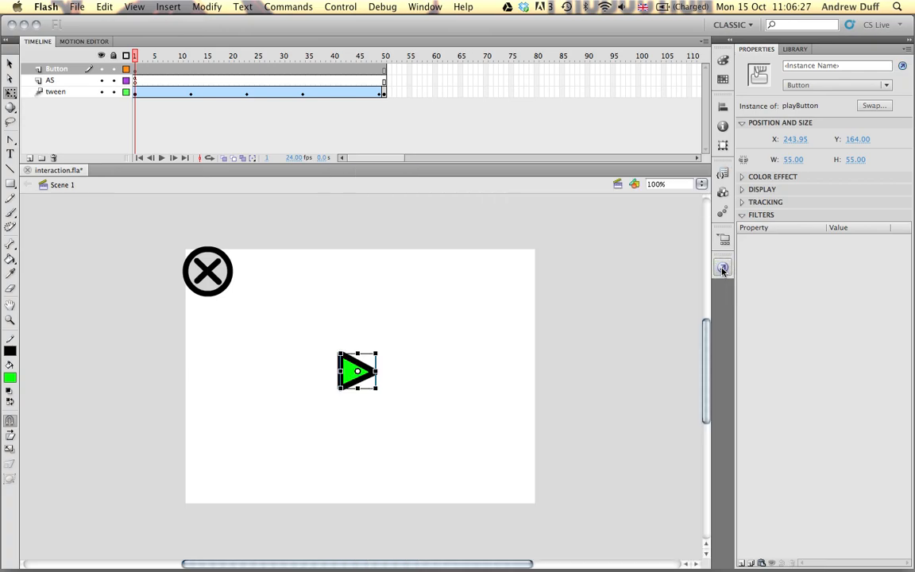